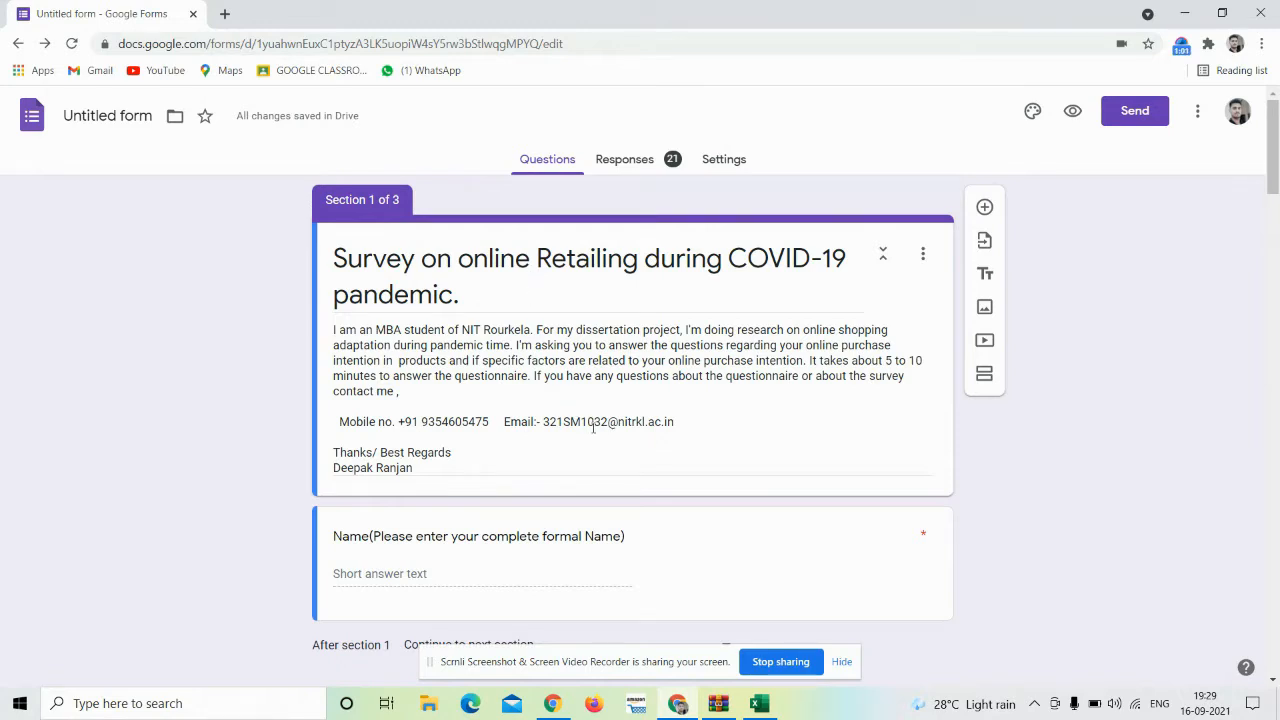
Look through the survey form's three sections, from the introduction and demographic details to the online shopping questions.
{"action": "scroll", "coordinate": [593, 427], "scroll_direction": "down", "scroll_amount": 5}
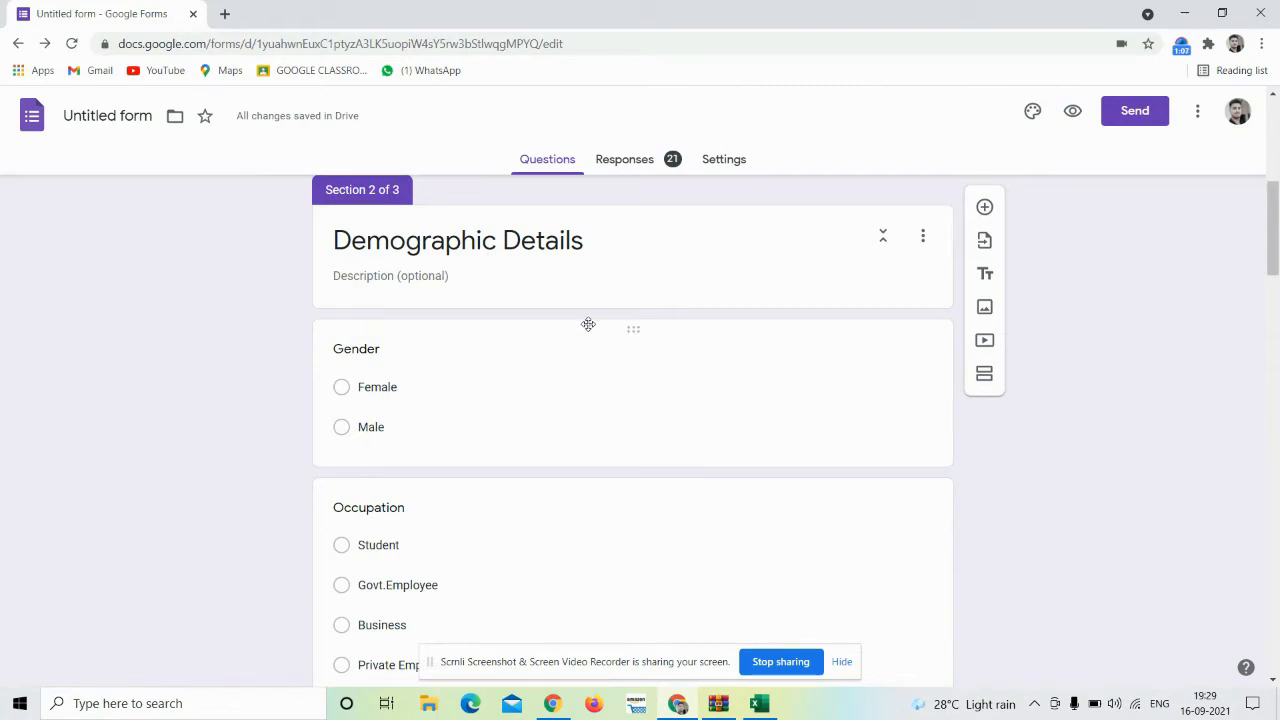
{"action": "scroll", "coordinate": [591, 328], "scroll_direction": "down", "scroll_amount": 5}
{"action": "scroll", "coordinate": [591, 328], "scroll_direction": "down", "scroll_amount": 5}
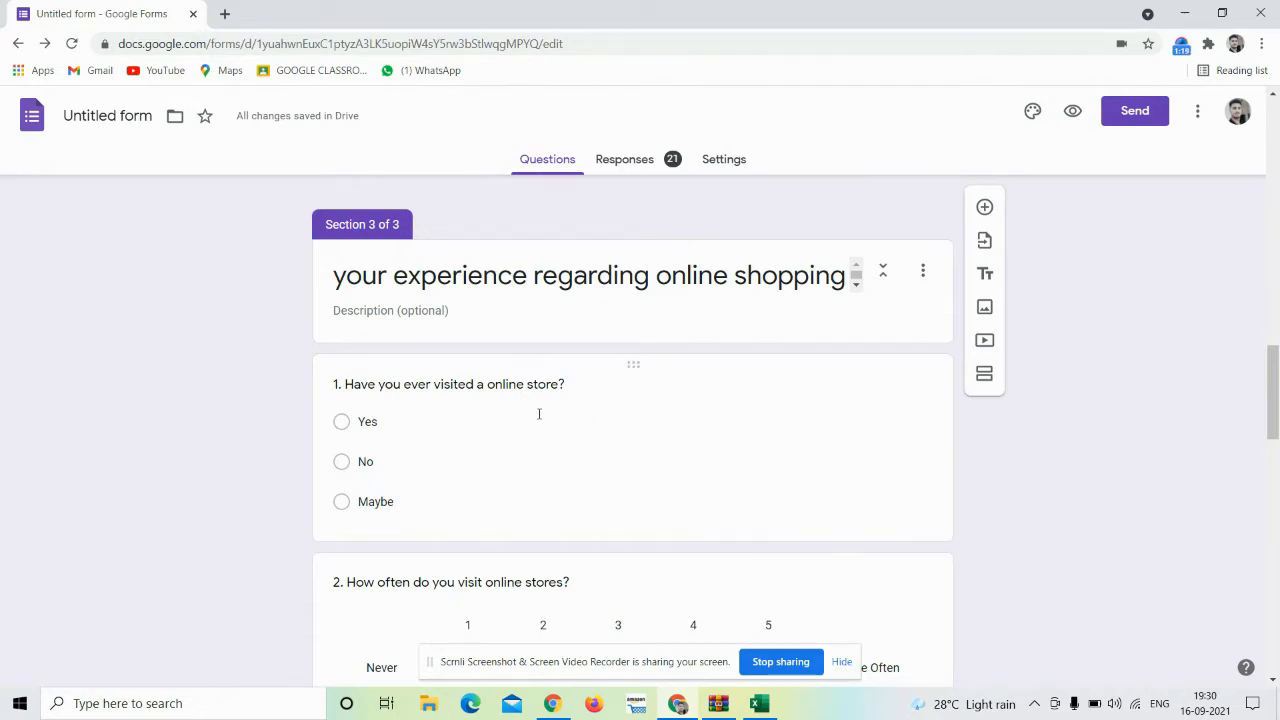
{"action": "scroll", "coordinate": [580, 500], "scroll_direction": "down", "scroll_amount": 10}
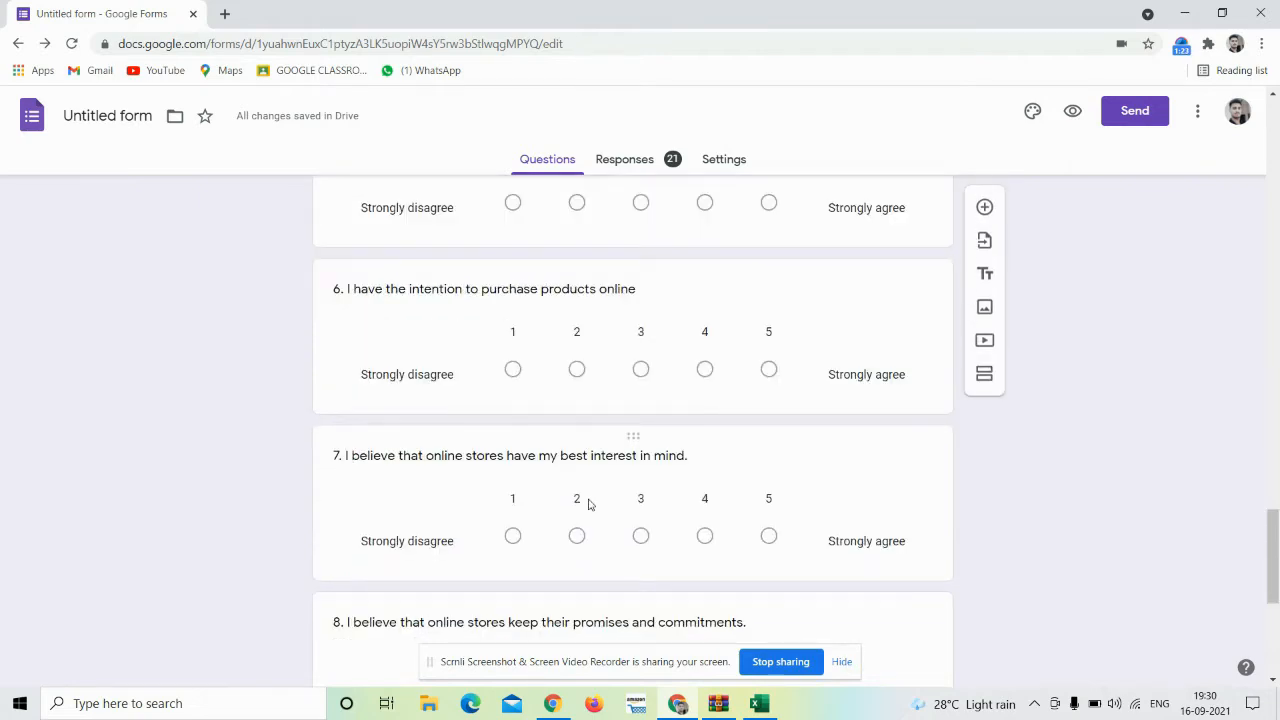
{"action": "scroll", "coordinate": [588, 503], "scroll_direction": "up", "scroll_amount": 4}
{"action": "scroll", "coordinate": [588, 503], "scroll_direction": "down", "scroll_amount": 12}
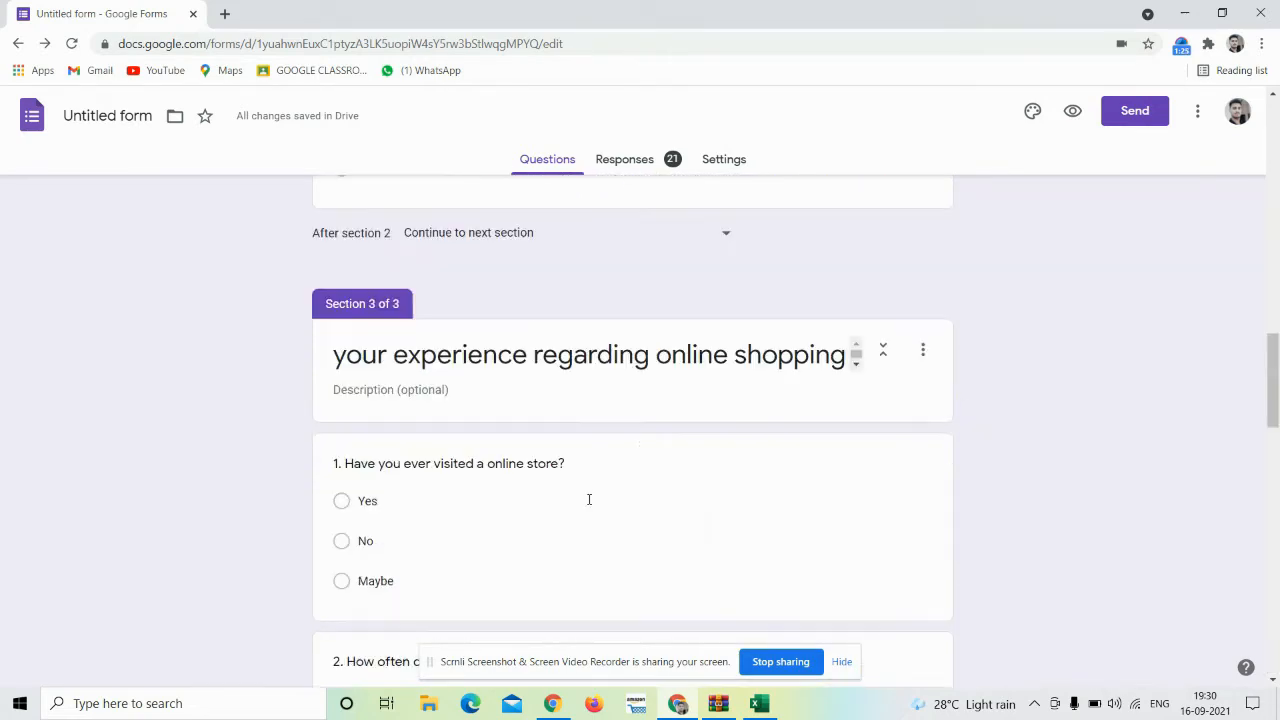
{"action": "scroll", "coordinate": [589, 500], "scroll_direction": "up", "scroll_amount": 15}
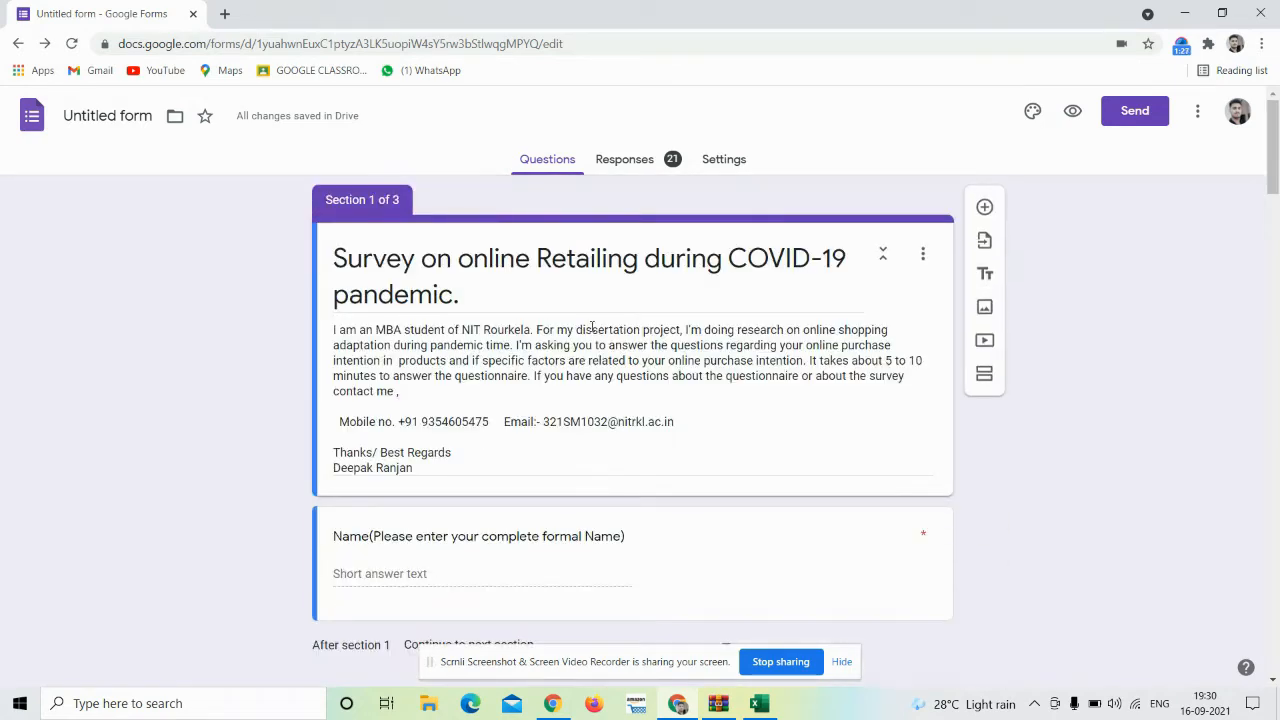
View the form's collected responses and download them as a CSV file.
{"action": "left_click", "coordinate": [643, 161]}
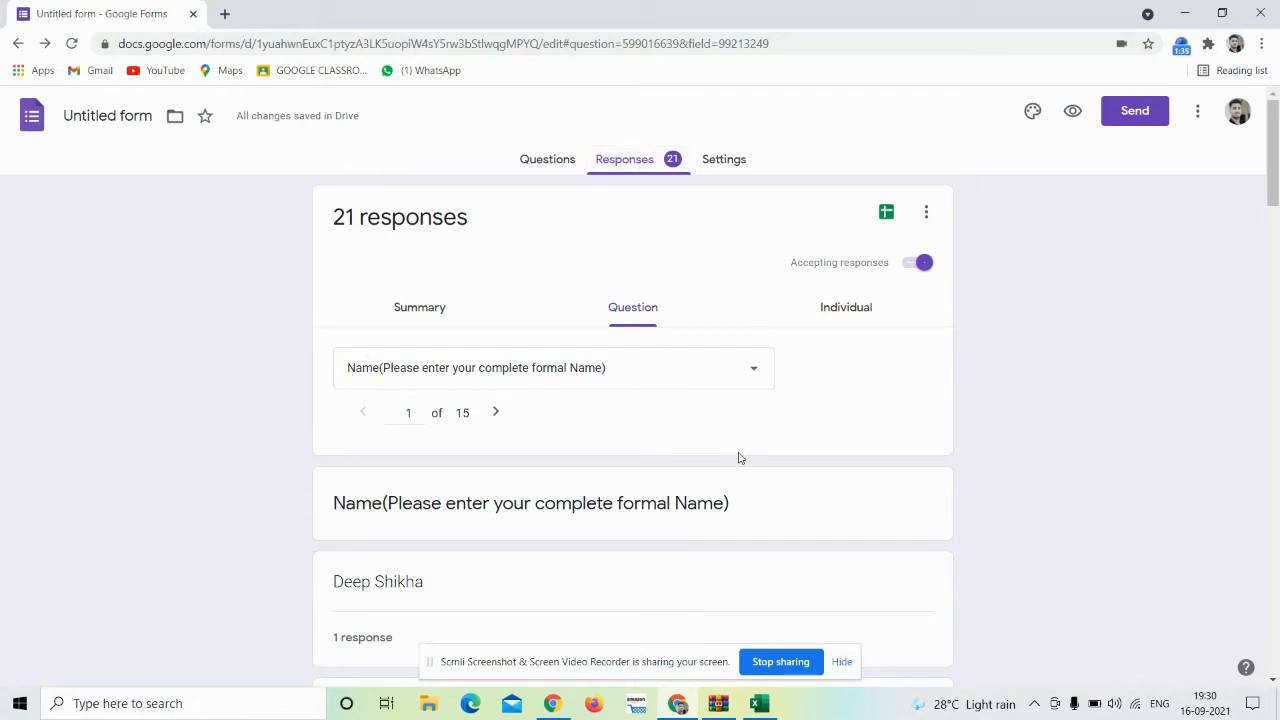
{"action": "scroll", "coordinate": [738, 458], "scroll_direction": "down", "scroll_amount": 10}
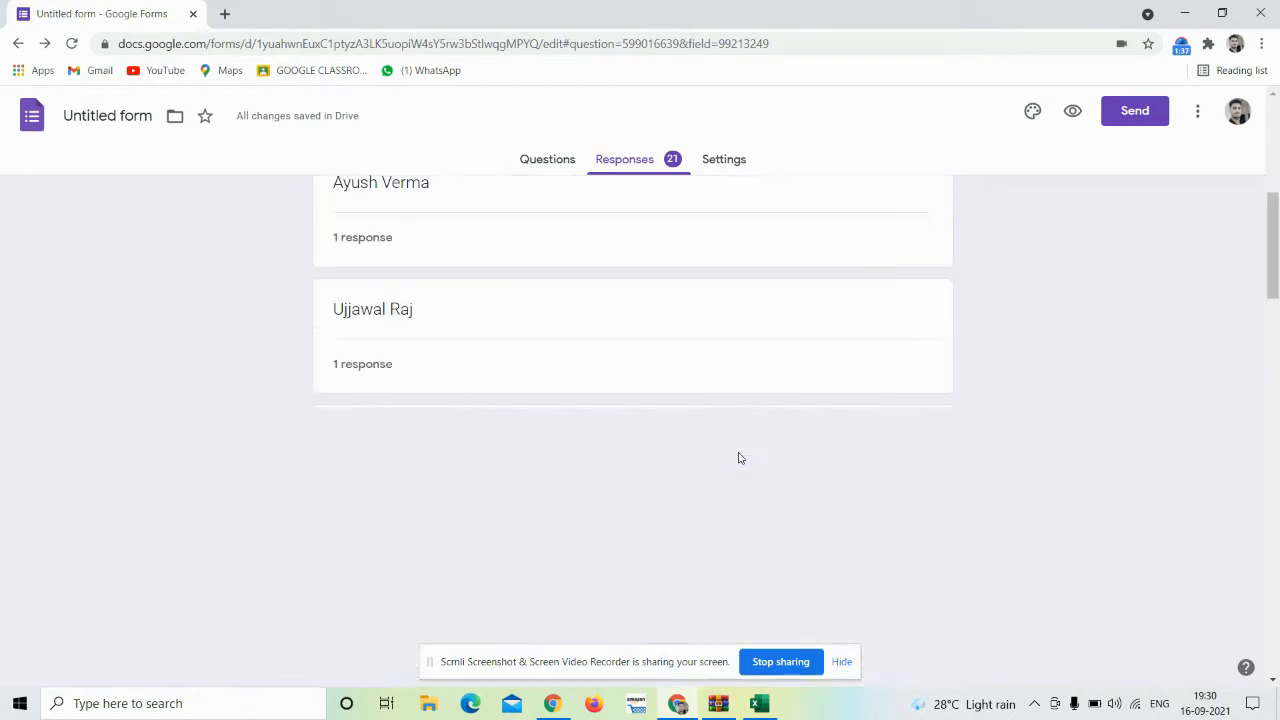
{"action": "scroll", "coordinate": [738, 458], "scroll_direction": "up", "scroll_amount": 10}
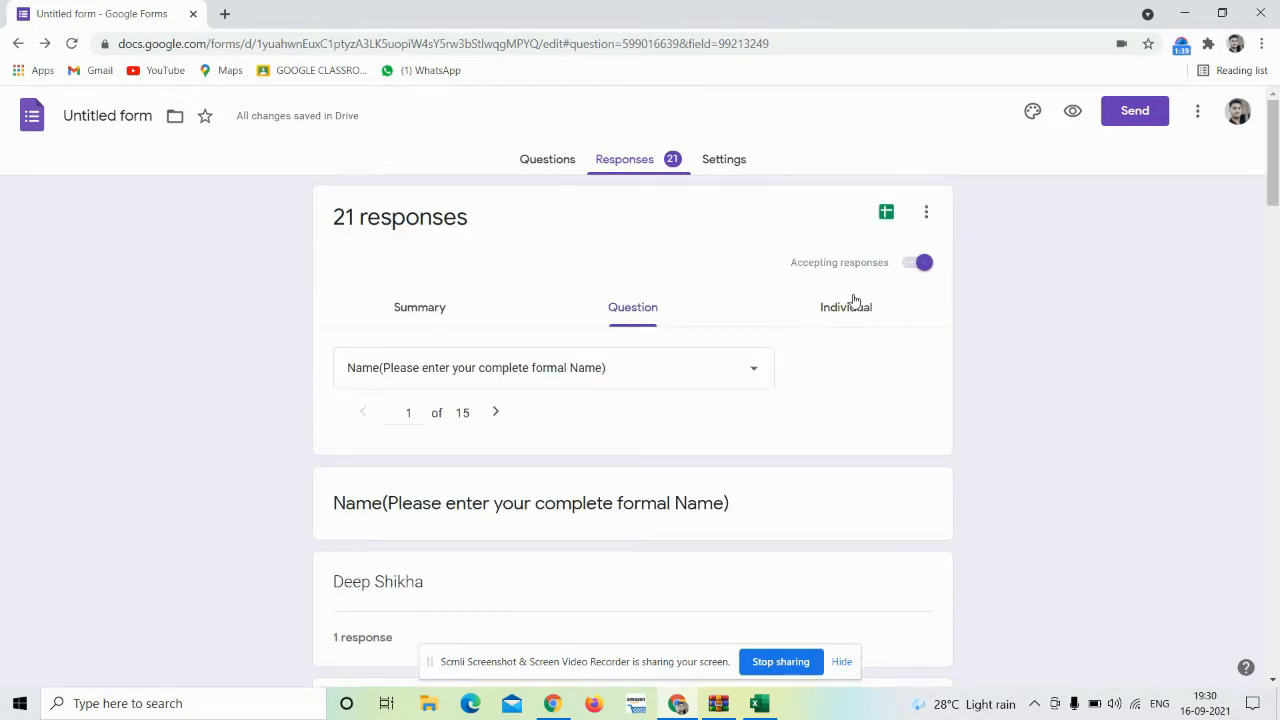
{"action": "left_click", "coordinate": [926, 215]}
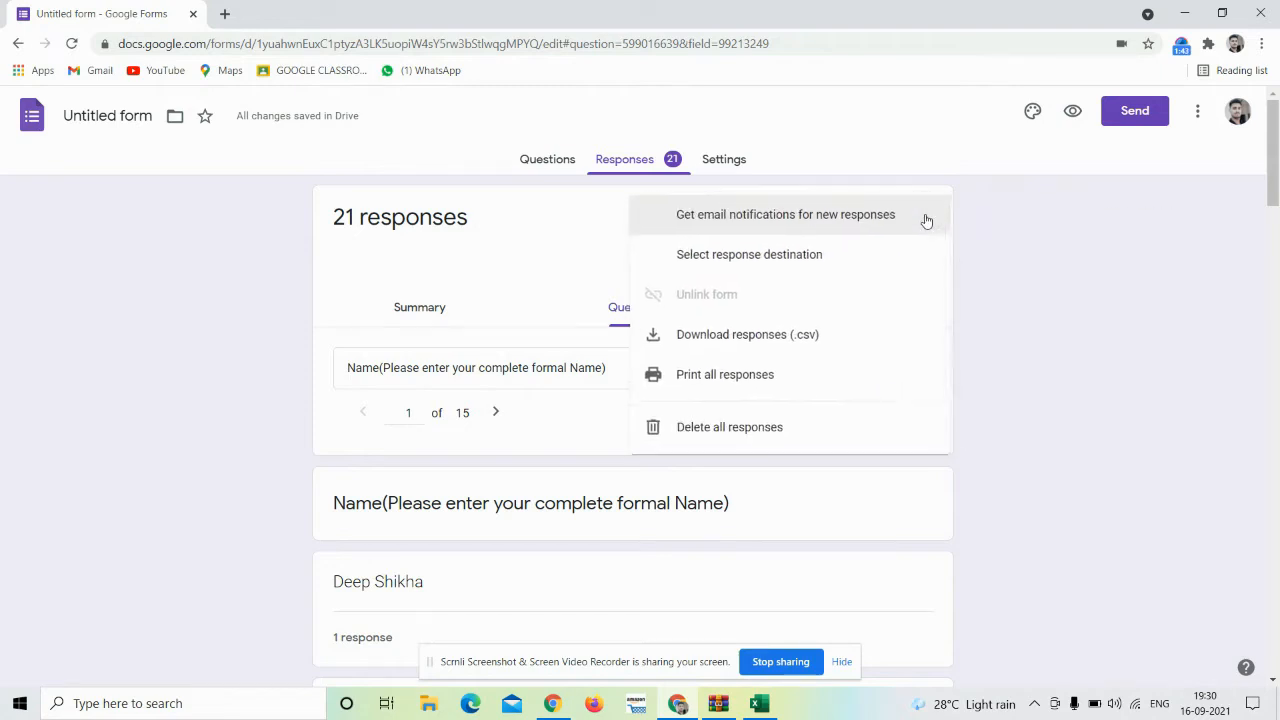
{"action": "left_click", "coordinate": [748, 342]}
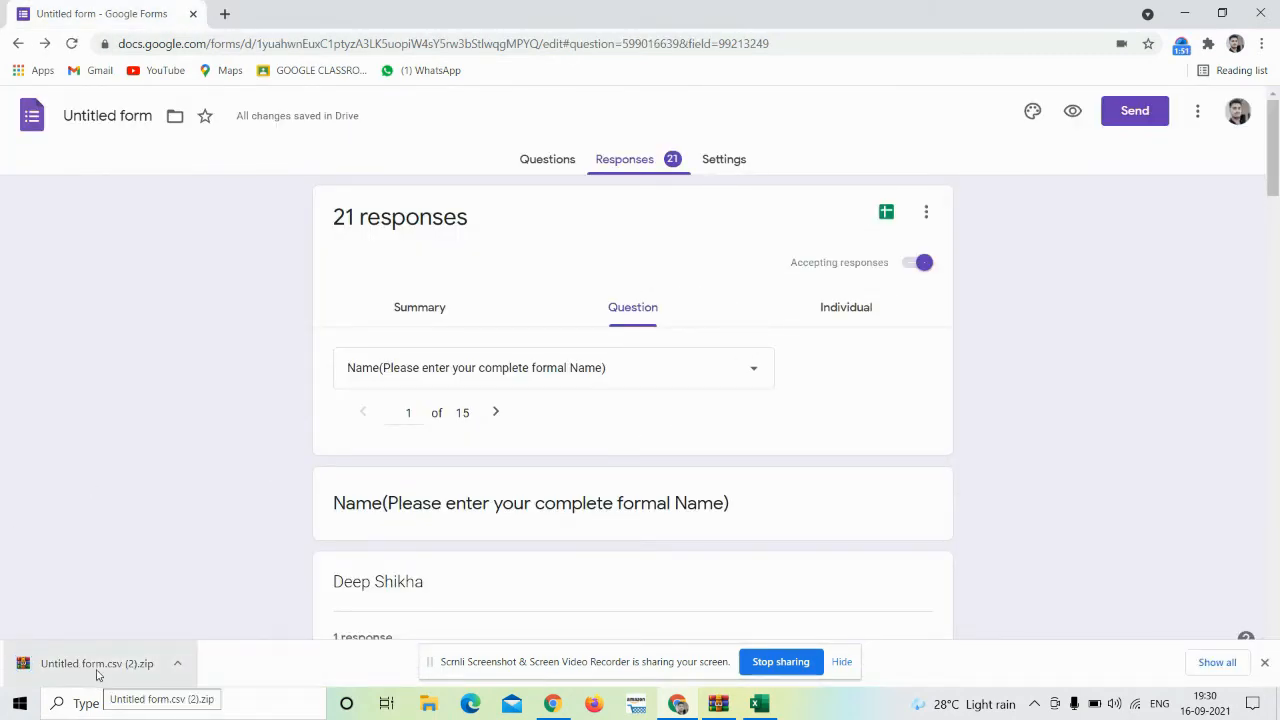
Open the downloaded archive Untitled form.csv (2).zip, dismiss the licence reminder, and open Untitled form.csv in Excel.
{"action": "left_click", "coordinate": [97, 665]}
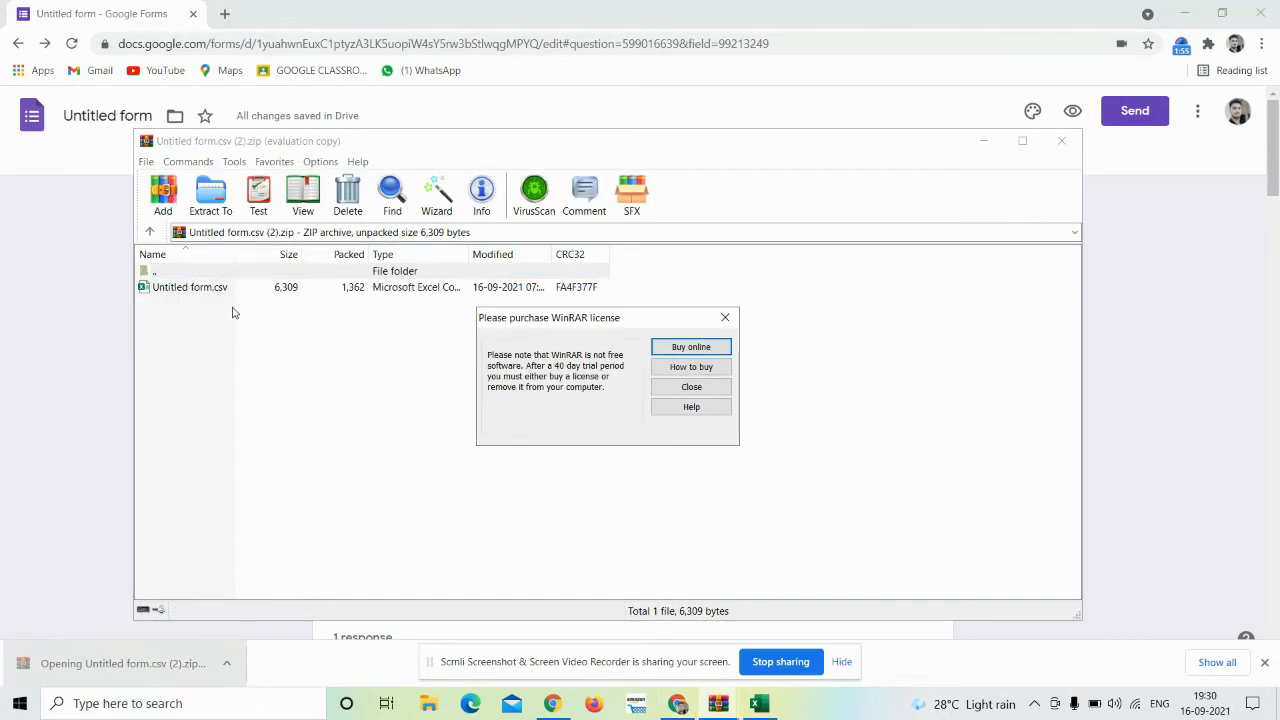
{"action": "left_click", "coordinate": [726, 318]}
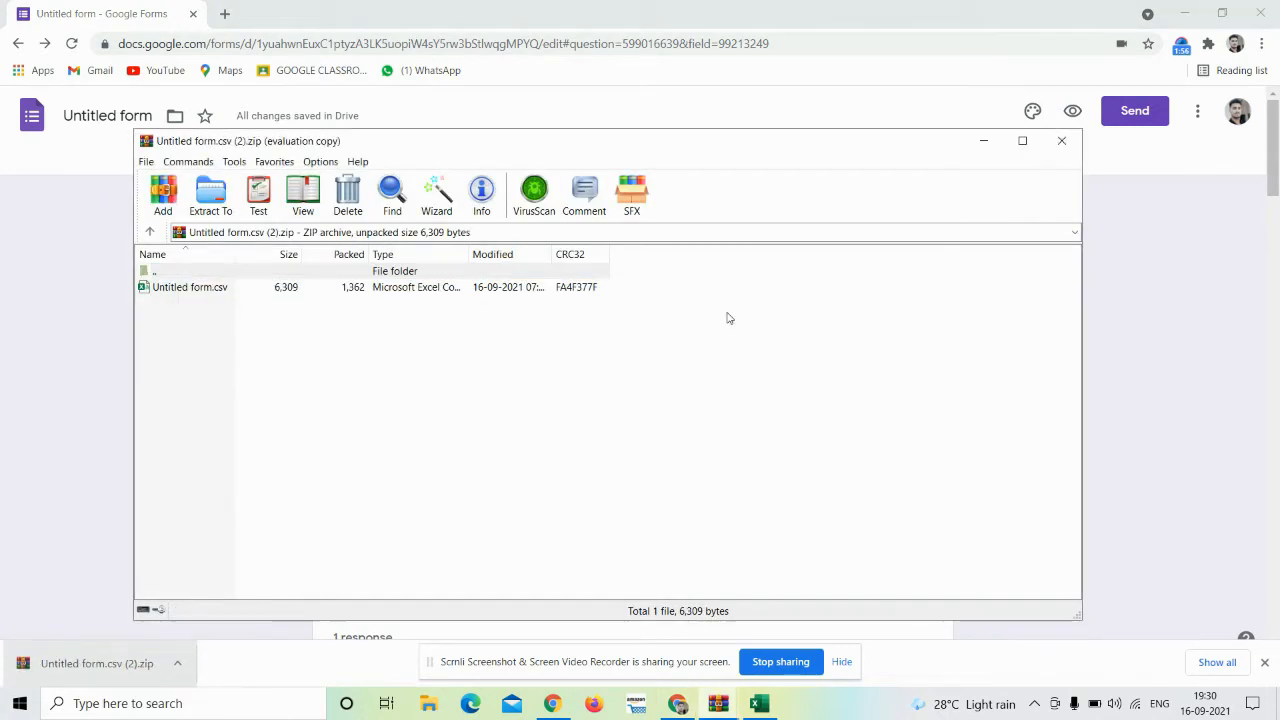
{"action": "left_click", "coordinate": [214, 289]}
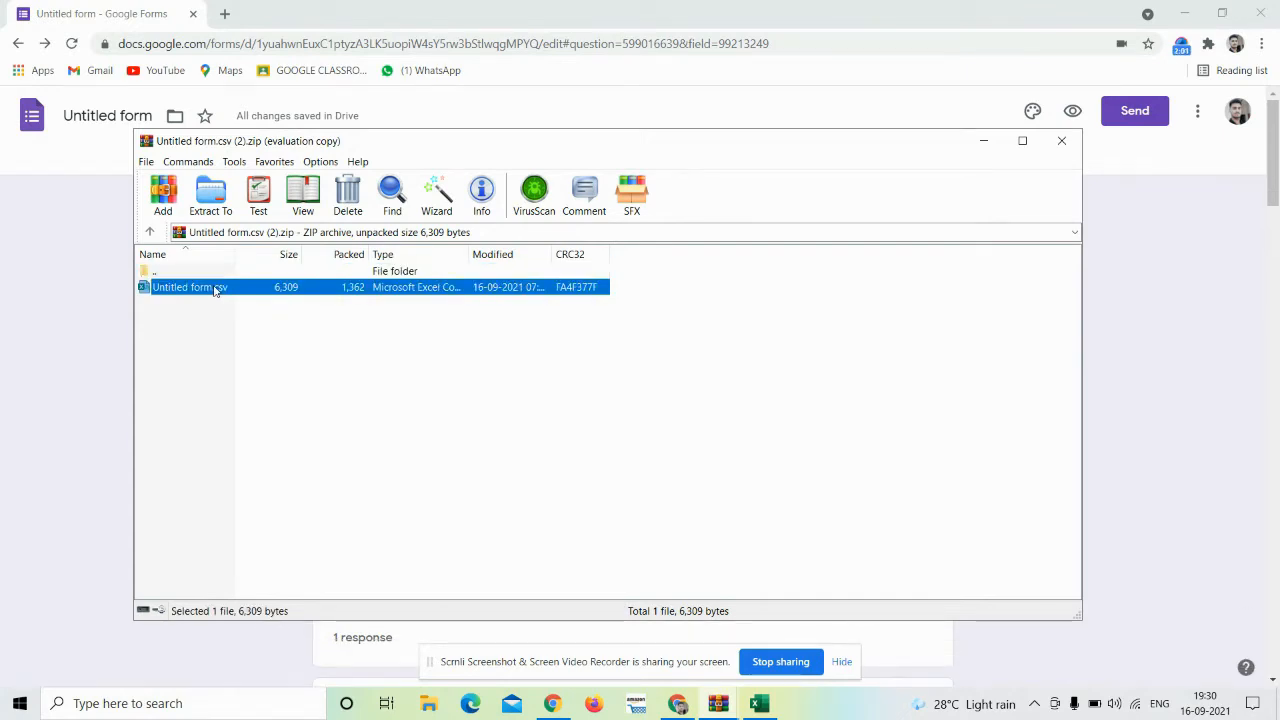
{"action": "double_click", "coordinate": [347, 288]}
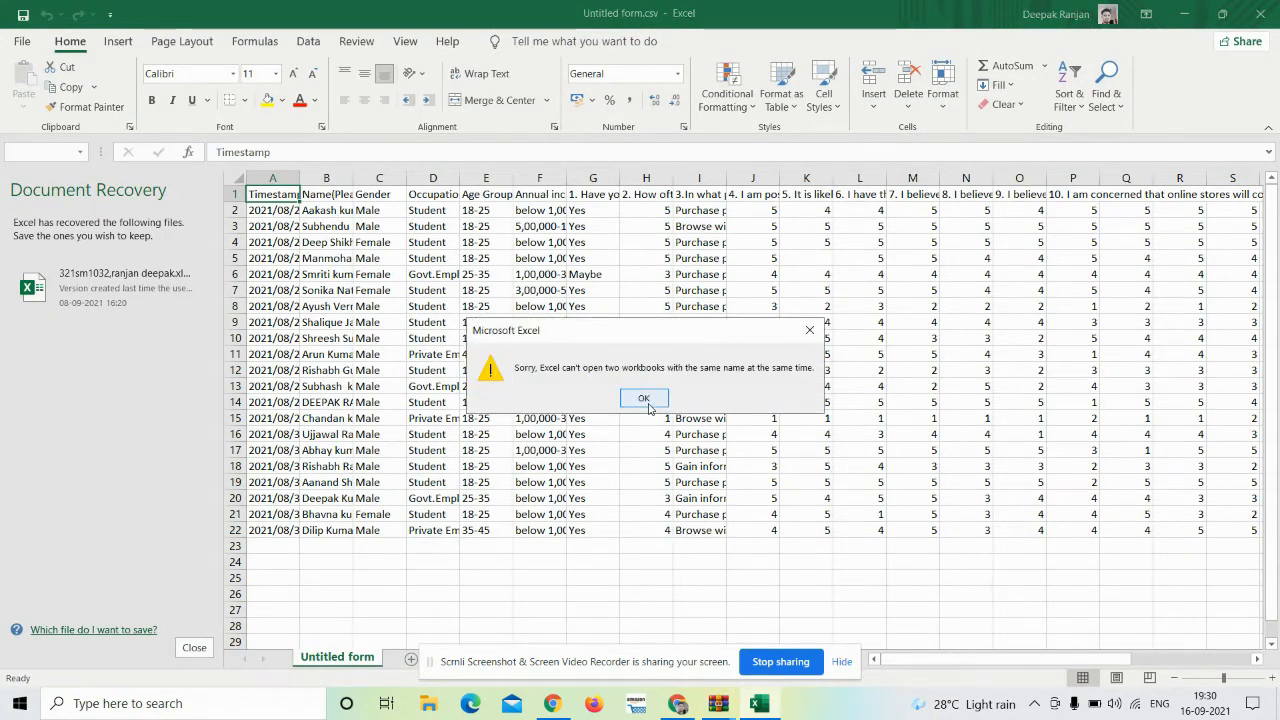
{"action": "left_click", "coordinate": [644, 398]}
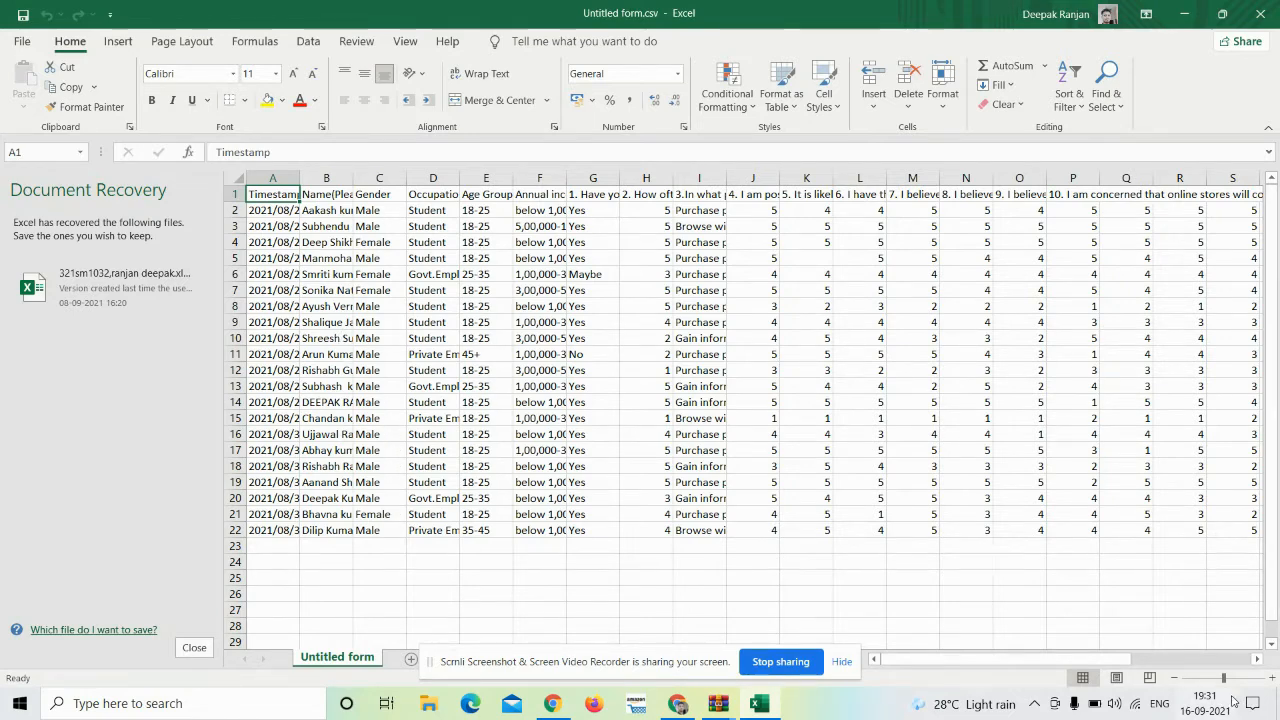
Review the response columns across the full width of the sheet and close the Document Recovery pane.
{"action": "left_click", "coordinate": [1257, 659]}
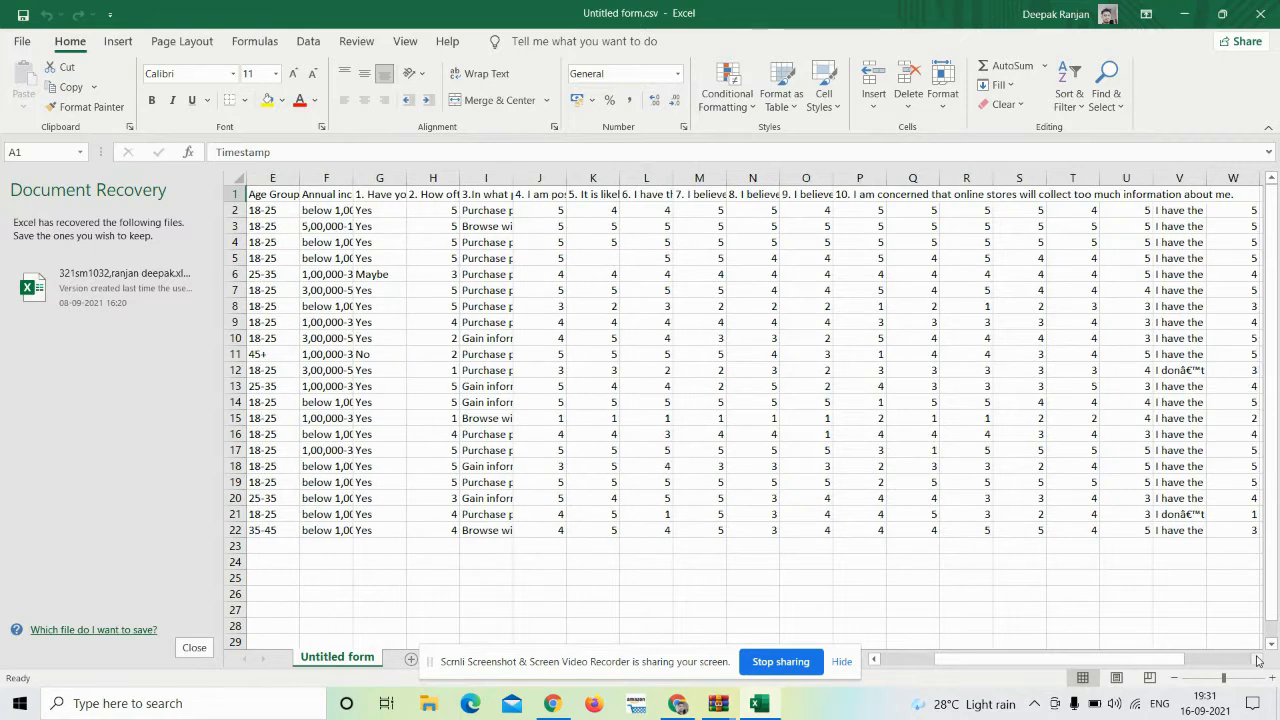
{"action": "left_click", "coordinate": [1257, 659]}
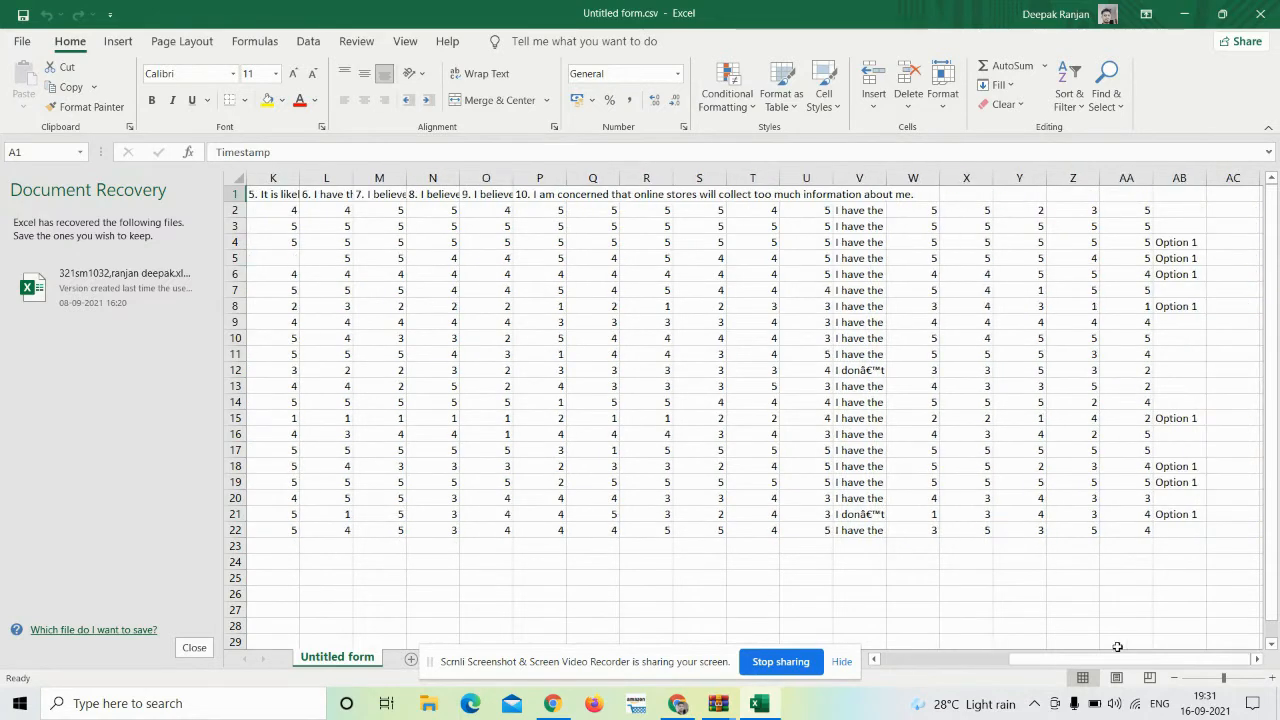
{"action": "left_click", "coordinate": [871, 660]}
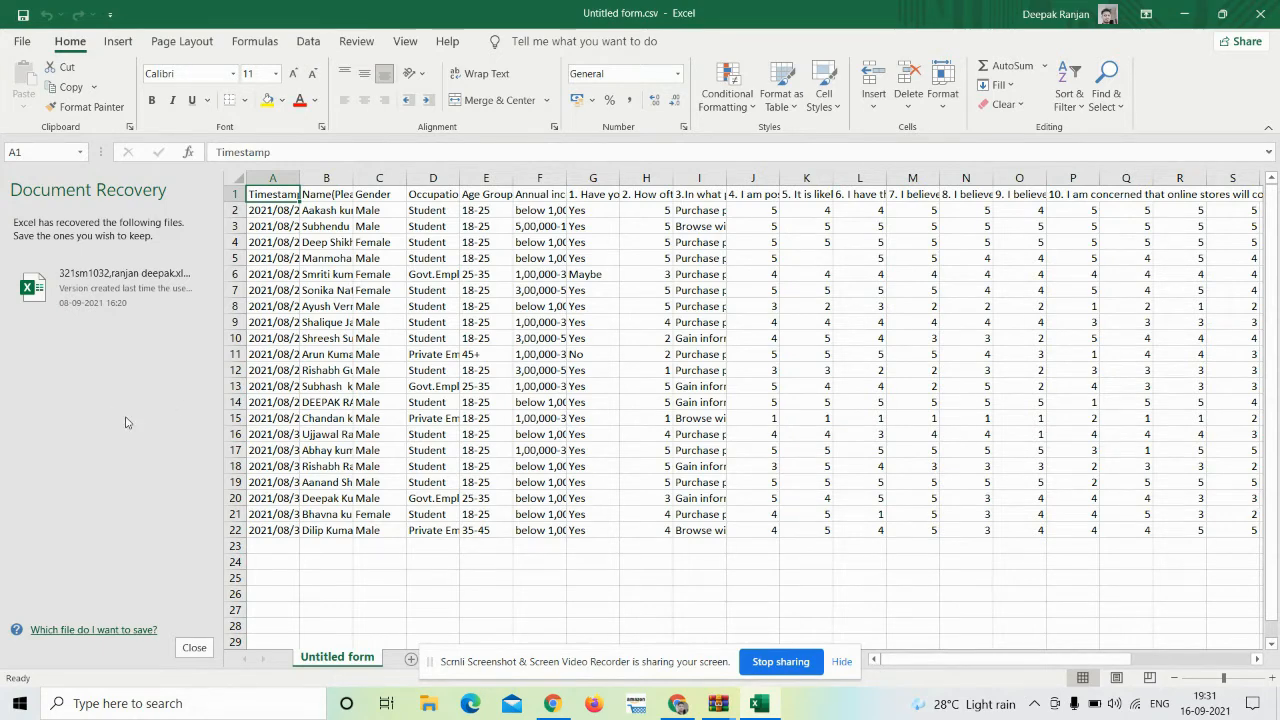
{"action": "left_click", "coordinate": [842, 664]}
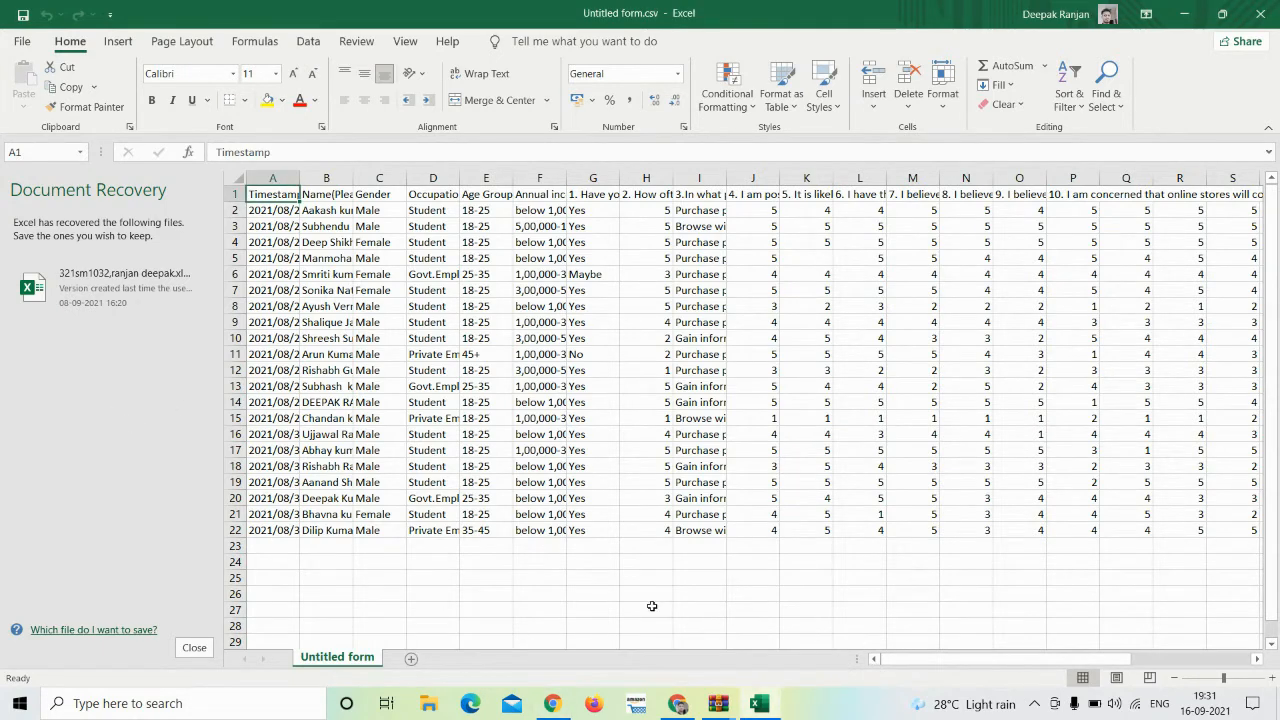
{"action": "left_click", "coordinate": [194, 647]}
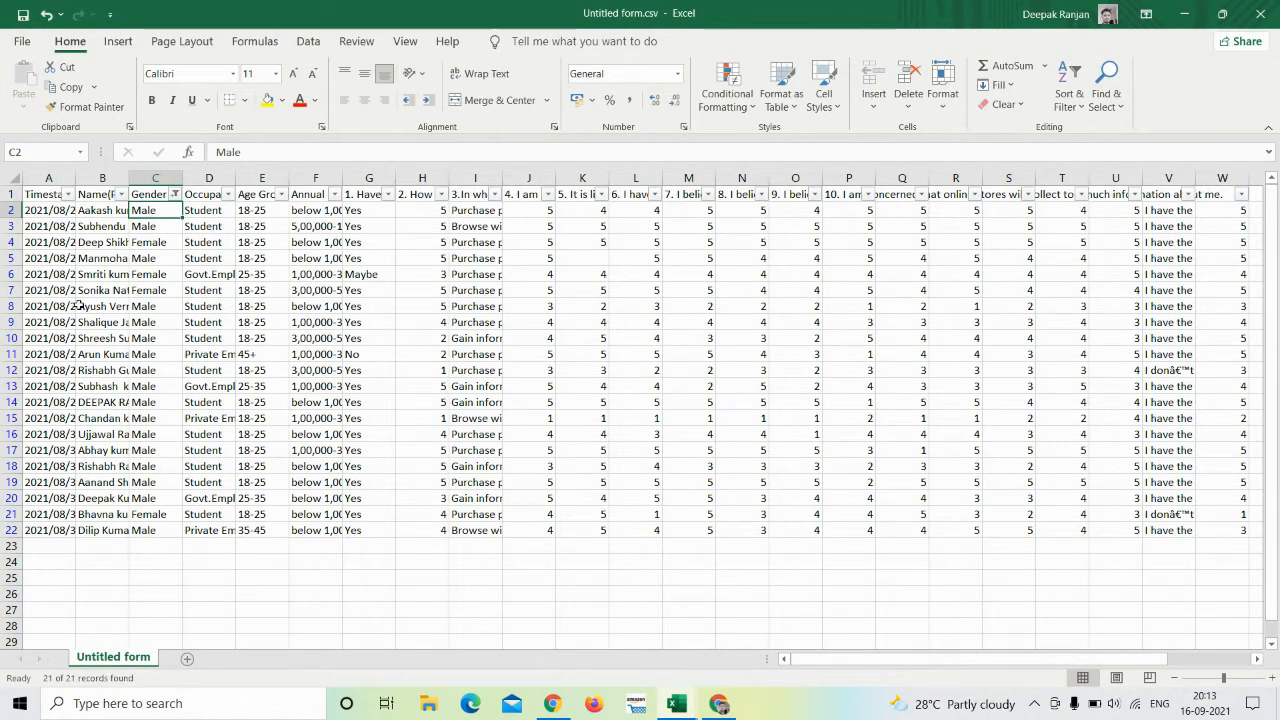
Turn off the filter on the header row of the response data.
{"action": "left_click", "coordinate": [330, 606]}
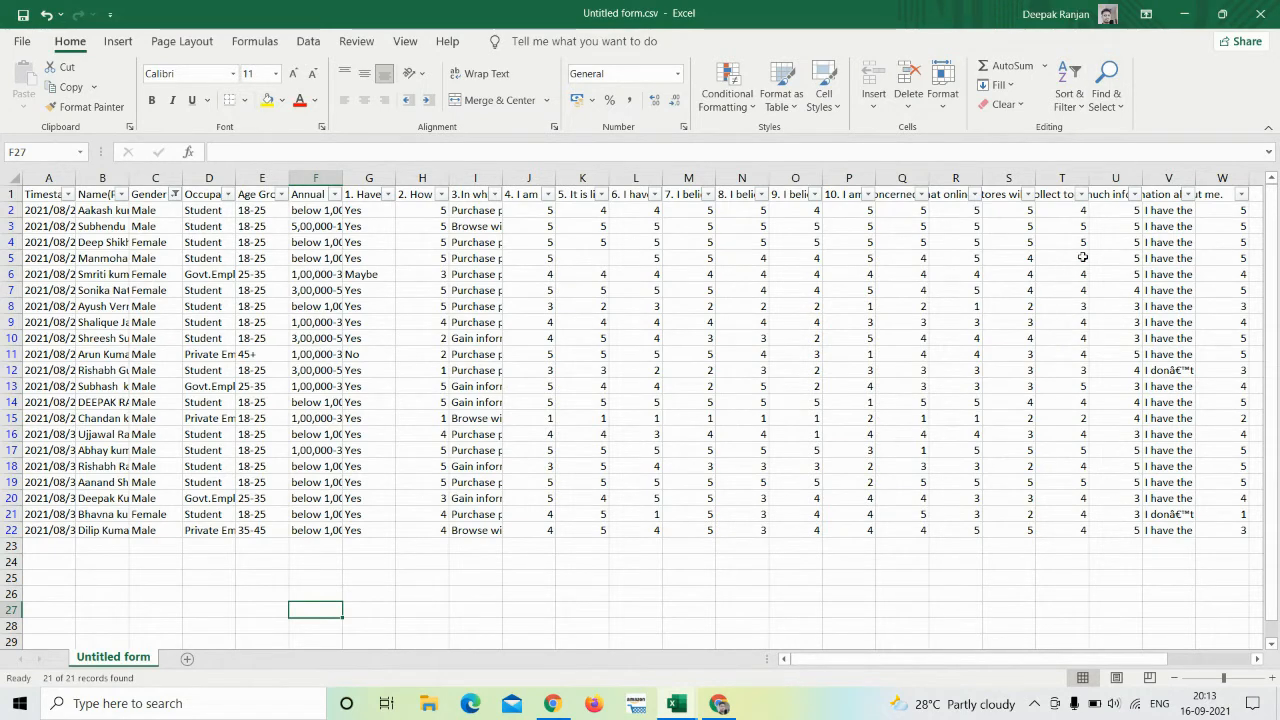
{"action": "left_click", "coordinate": [1121, 113]}
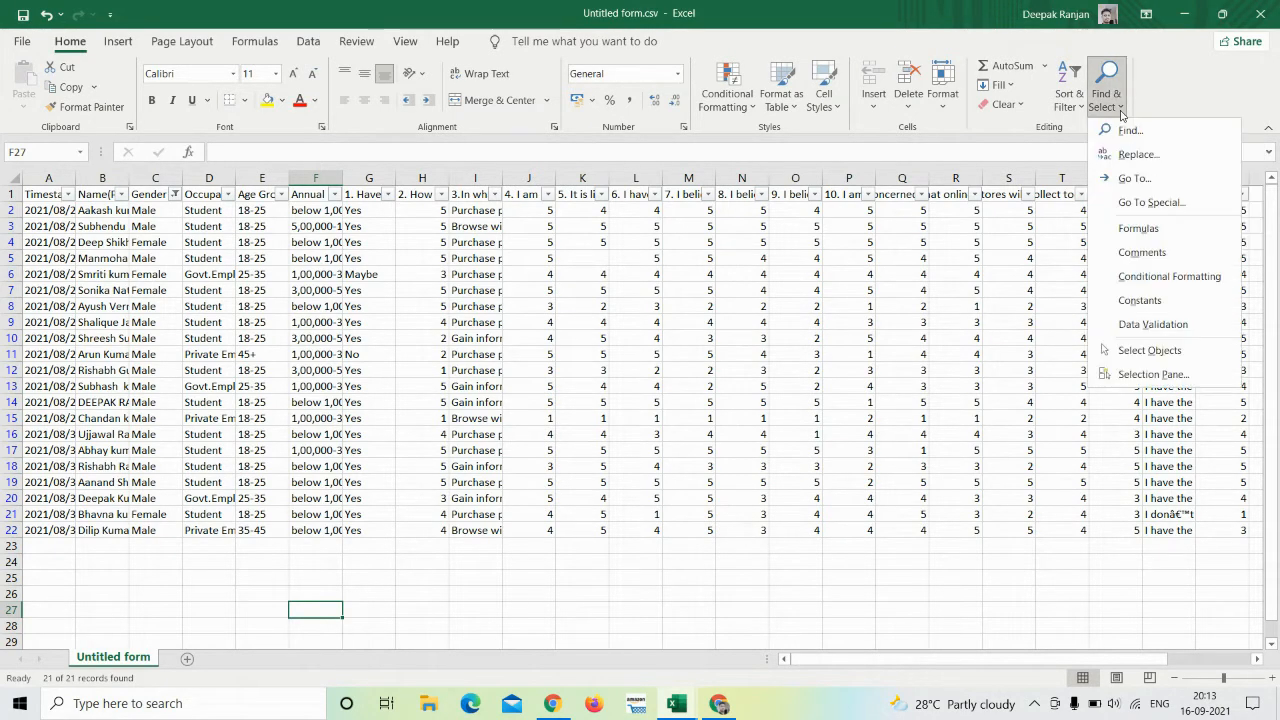
{"action": "left_click", "coordinate": [1066, 106]}
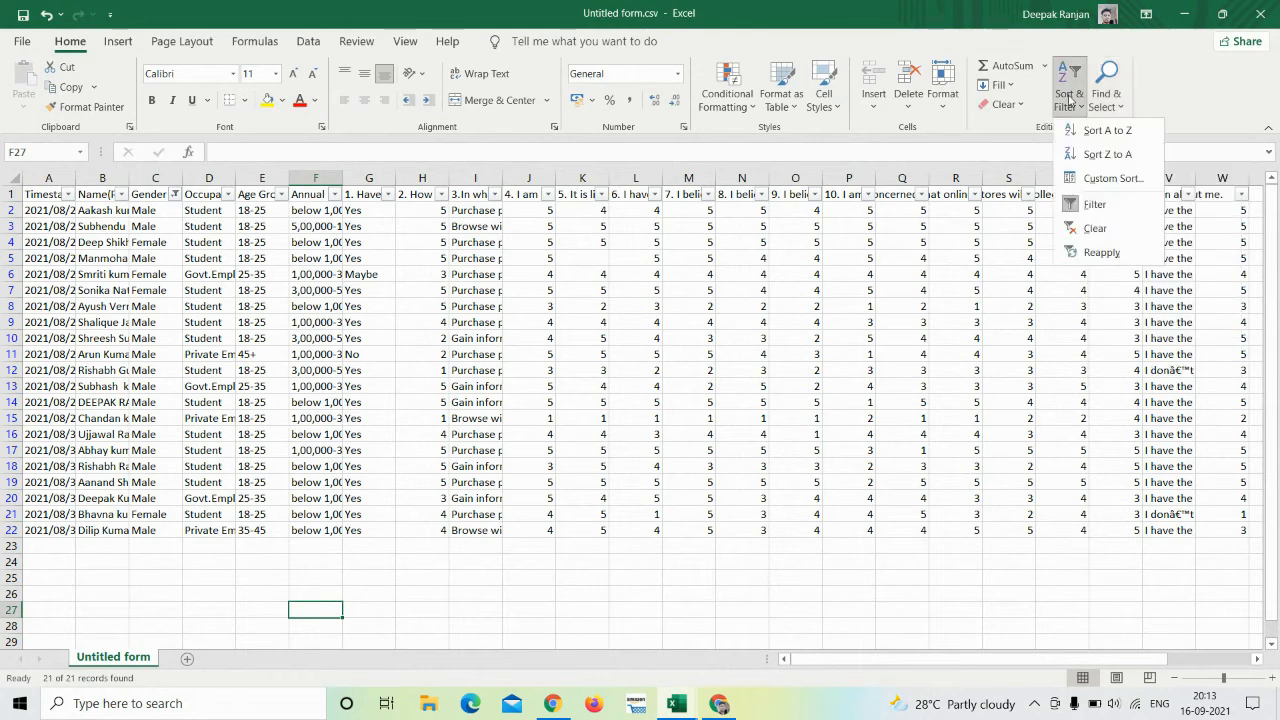
{"action": "left_click", "coordinate": [1089, 205]}
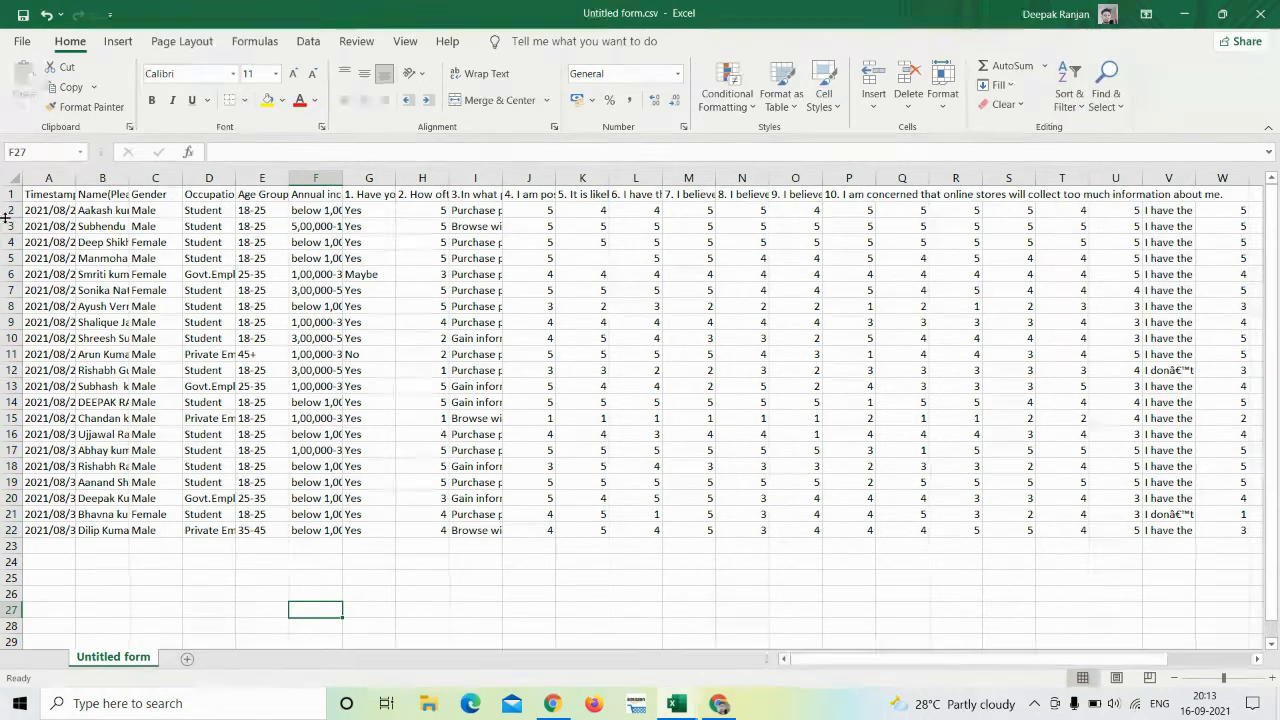
Delete the Timestamp column and the respondents' Name column from the sheet.
{"action": "left_click", "coordinate": [42, 181]}
{"action": "right_click", "coordinate": [47, 232]}
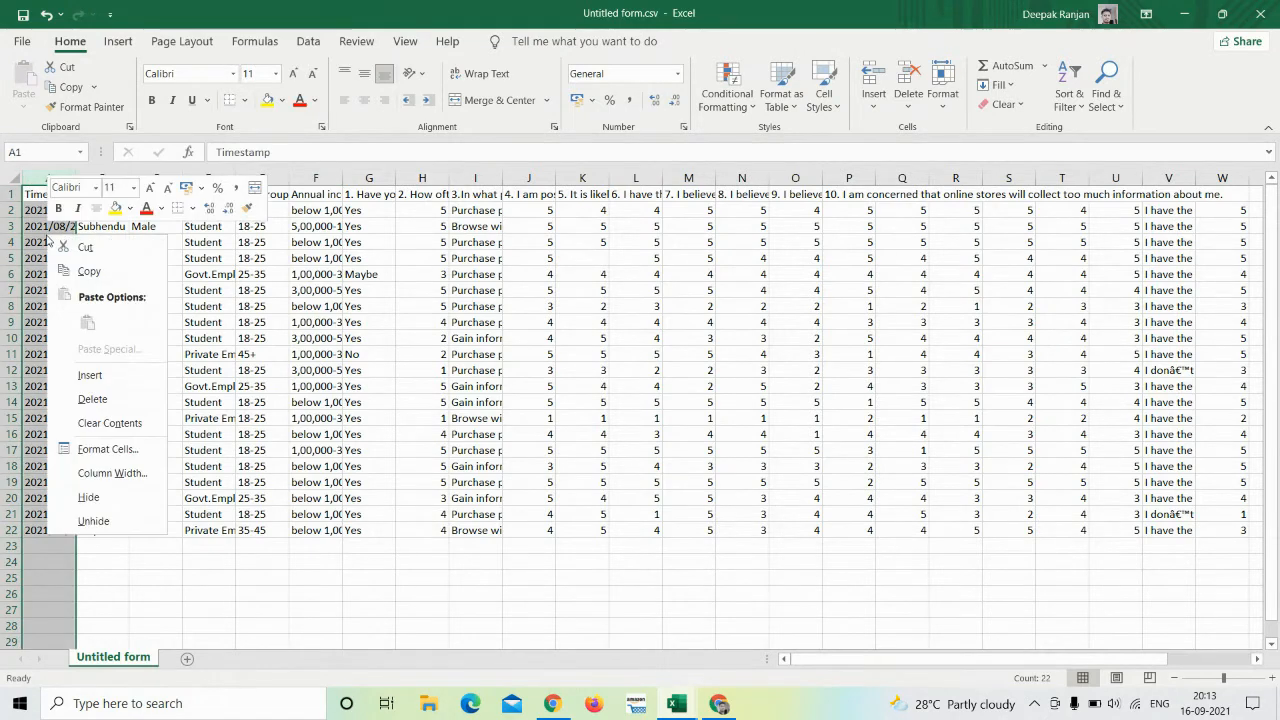
{"action": "left_click", "coordinate": [92, 399]}
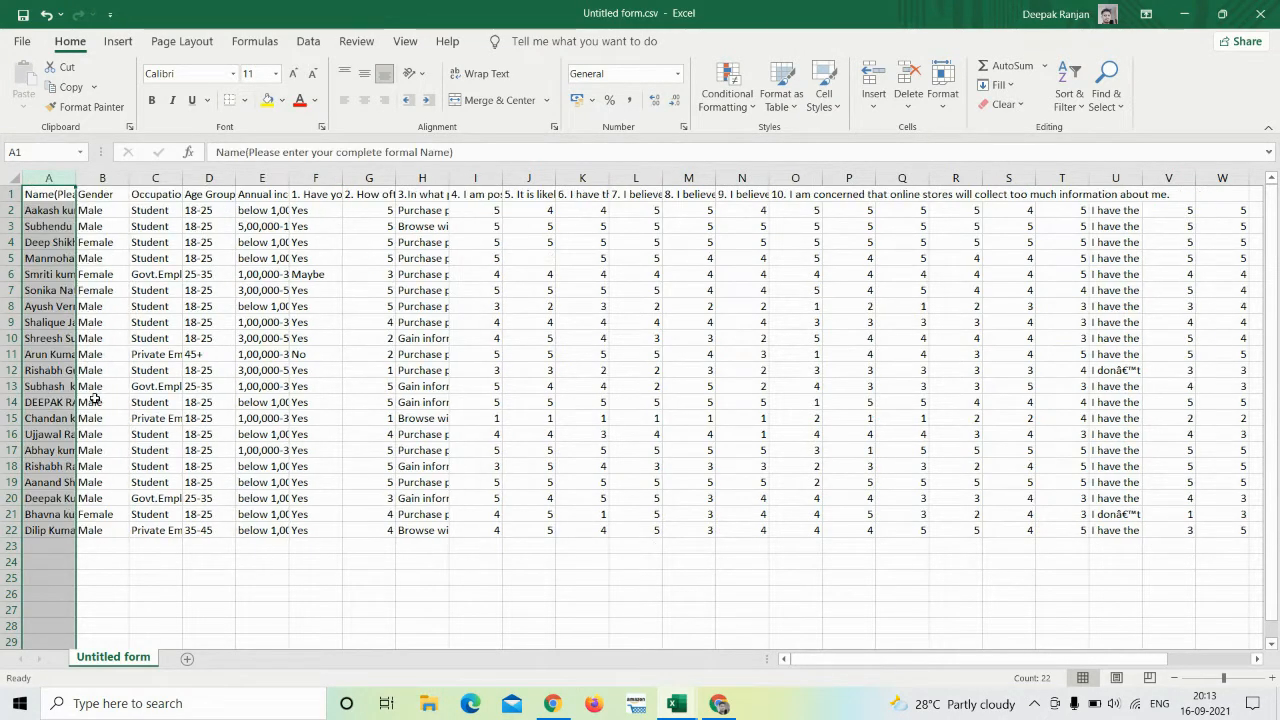
{"action": "right_click", "coordinate": [42, 196]}
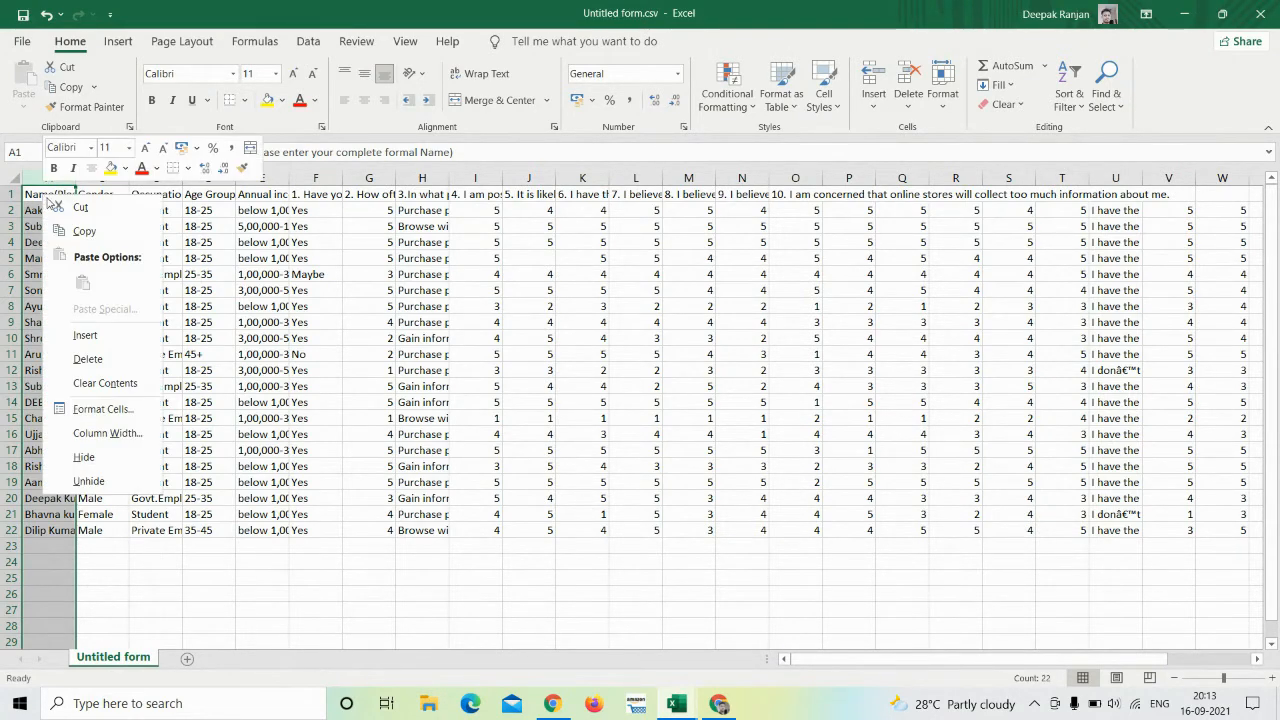
{"action": "left_click", "coordinate": [88, 359]}
{"action": "left_click", "coordinate": [150, 575]}
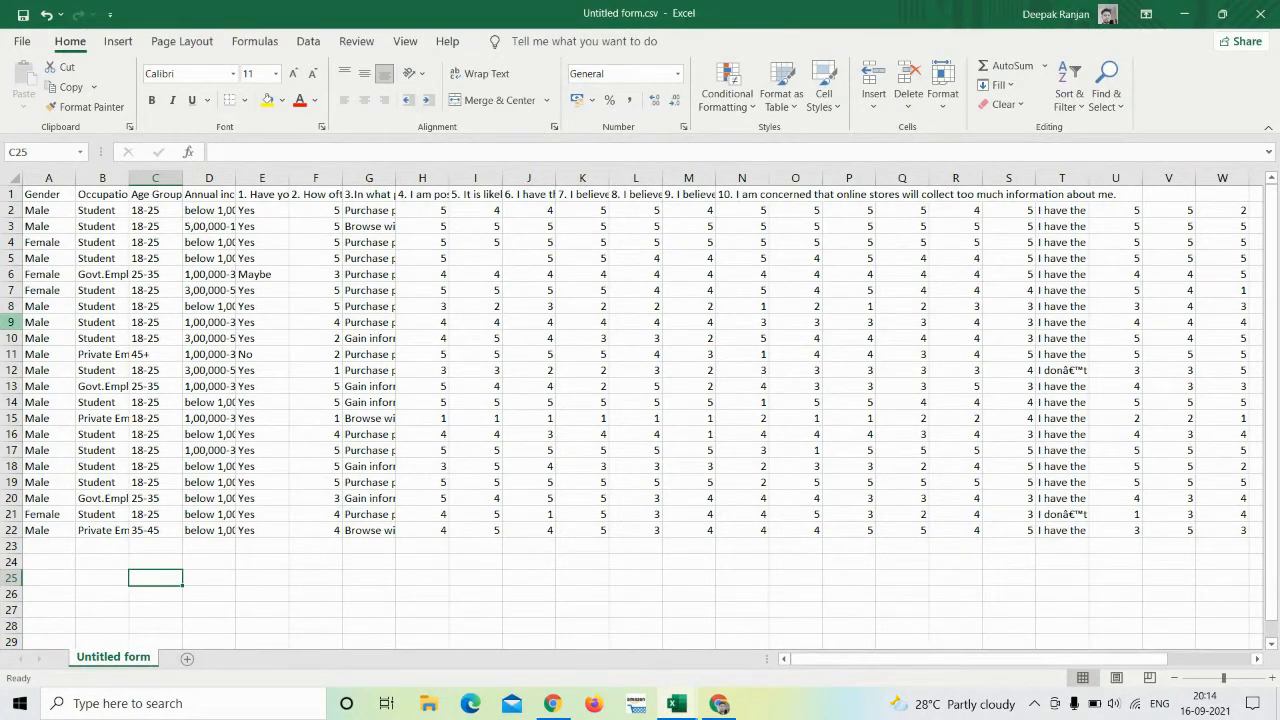
{"action": "left_click", "coordinate": [46, 212]}
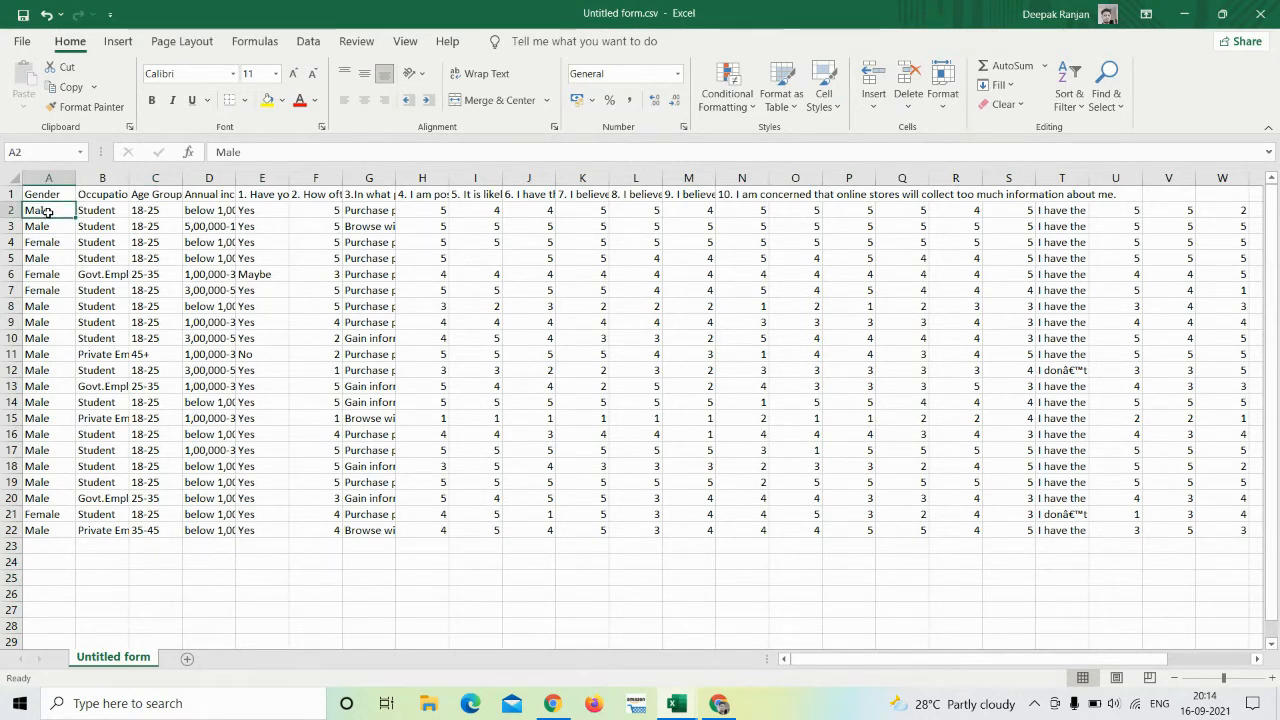
{"action": "right_click", "coordinate": [50, 216]}
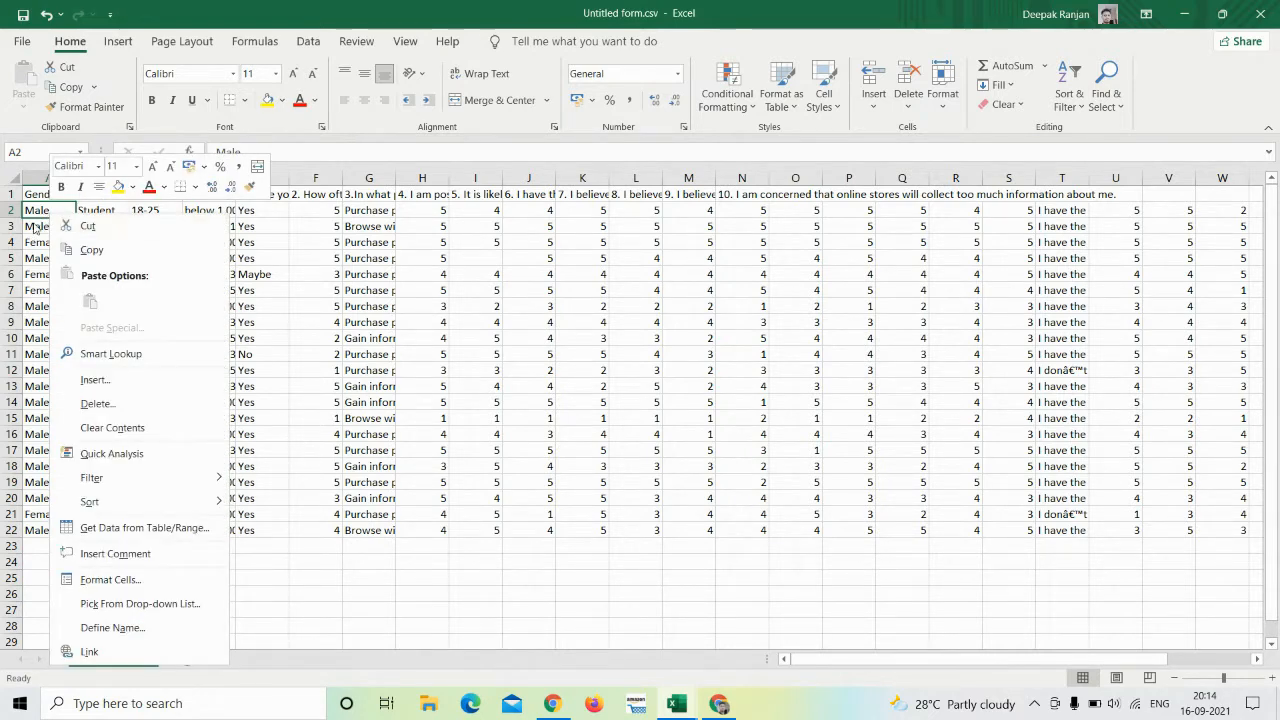
{"action": "left_click", "coordinate": [37, 210]}
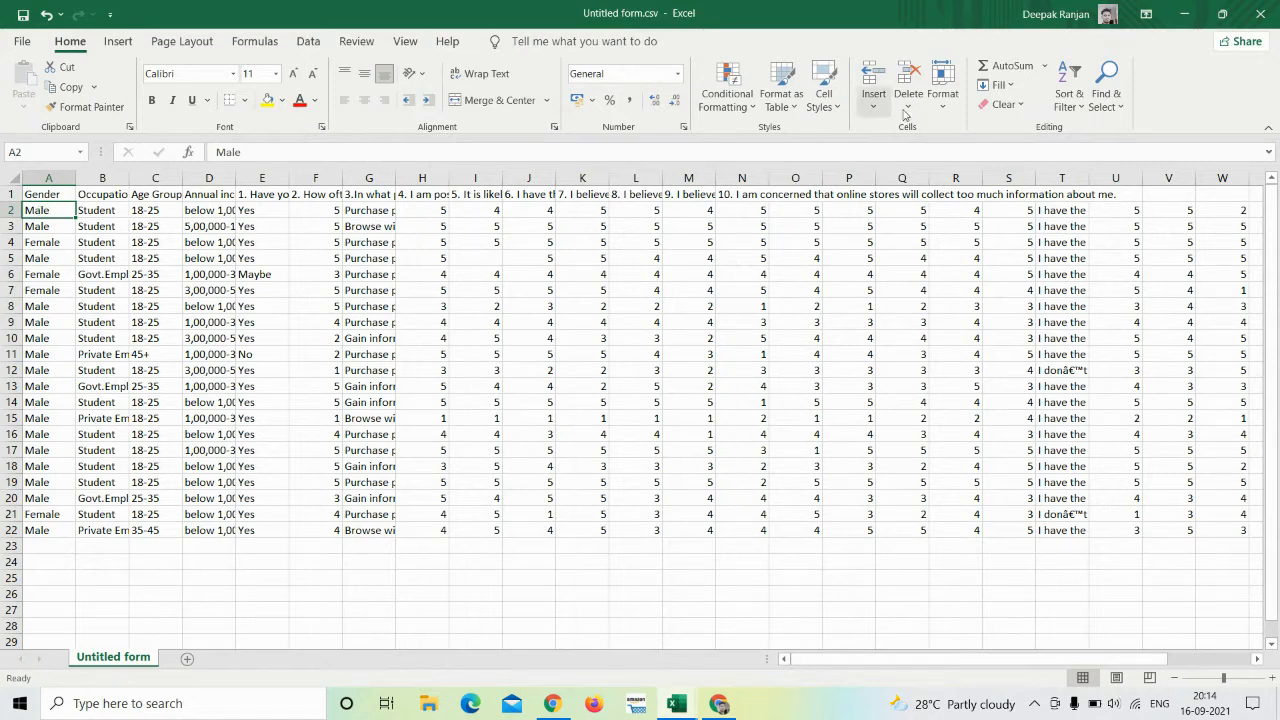
Replace every occurrence of "male" in the sheet with 1.
{"action": "left_click", "coordinate": [1104, 100]}
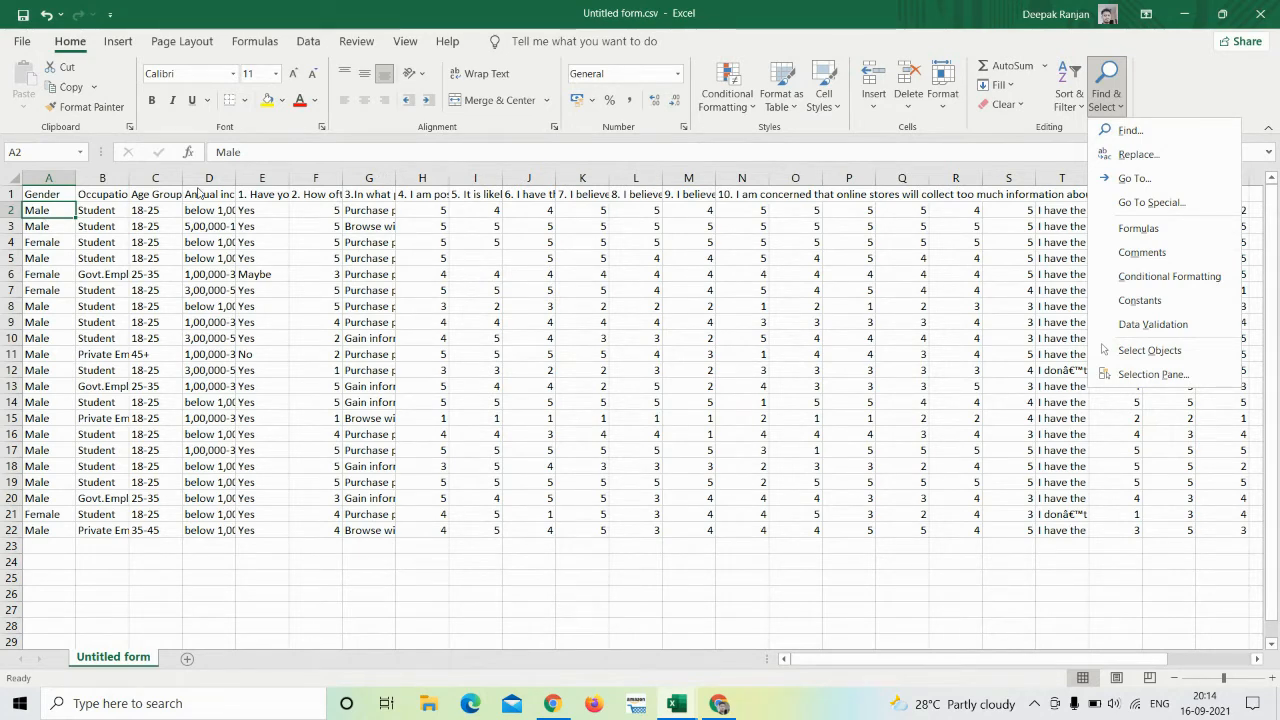
{"action": "left_click", "coordinate": [1136, 154]}
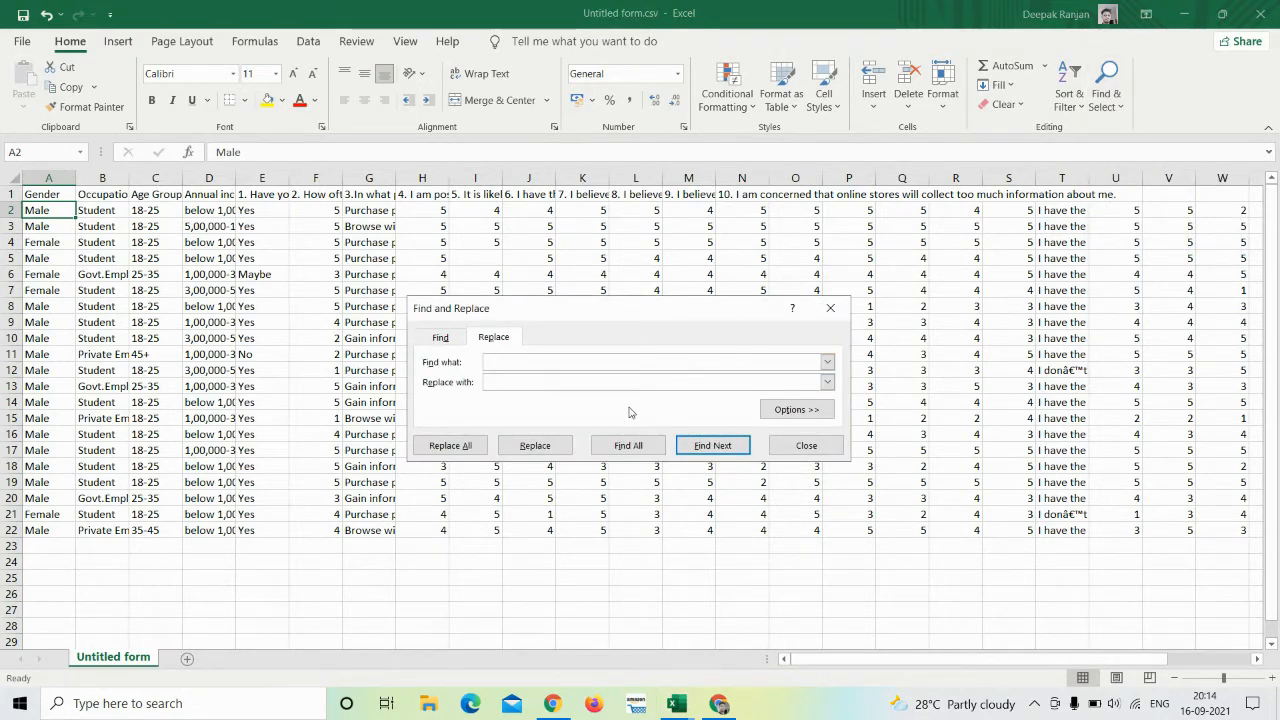
{"action": "type", "text": "male"}
{"action": "left_click", "coordinate": [648, 381]}
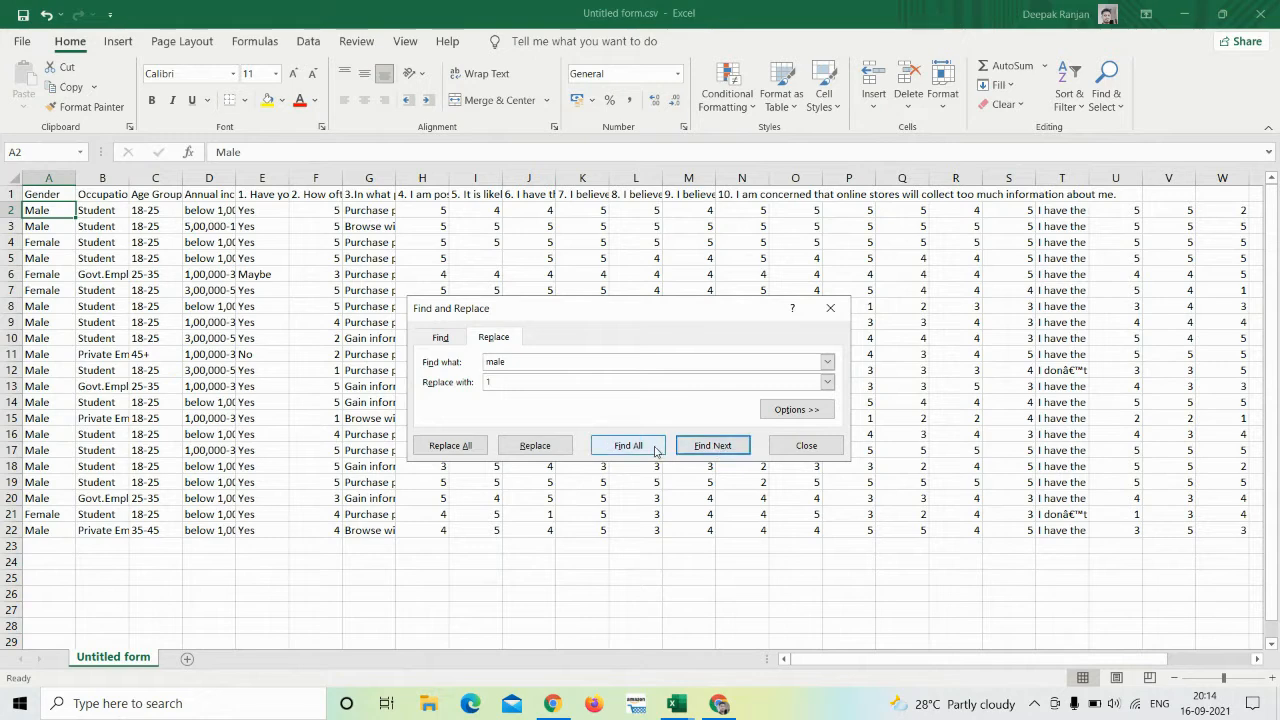
{"action": "left_click", "coordinate": [450, 446]}
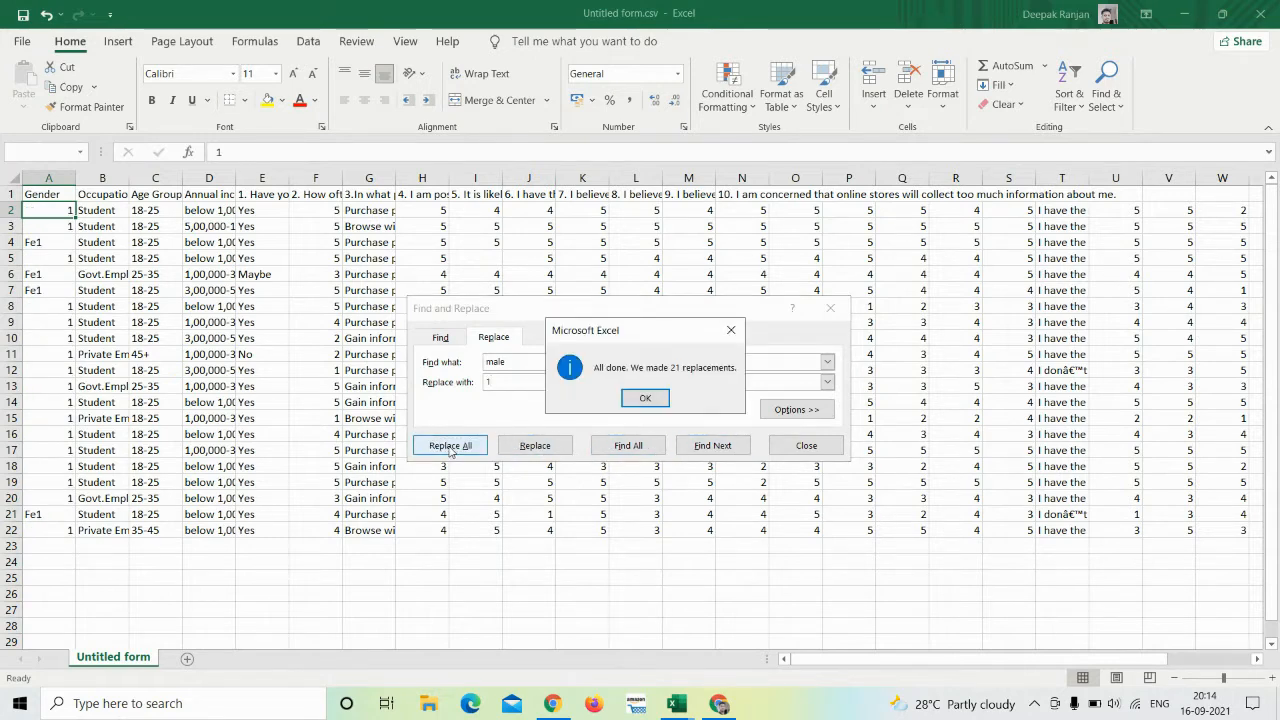
Replace every "Fe1" entry in the Gender column with 2.
{"action": "left_click", "coordinate": [647, 399]}
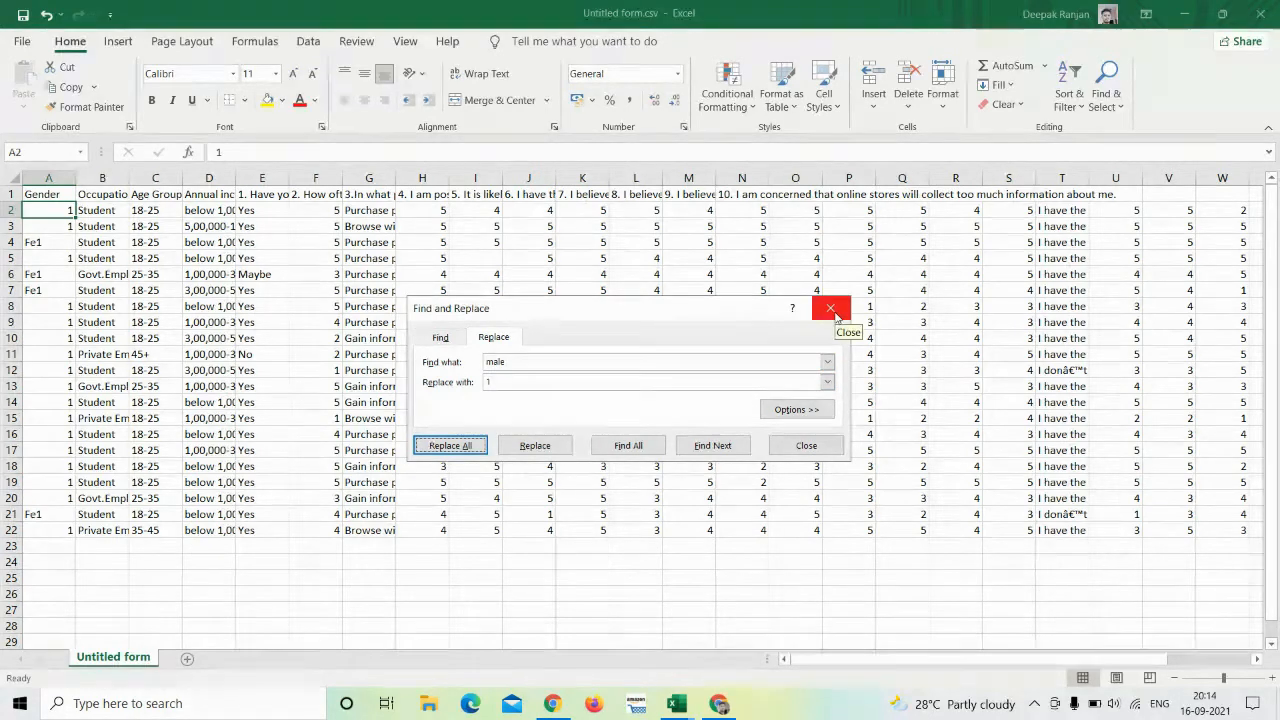
{"action": "left_click", "coordinate": [831, 312]}
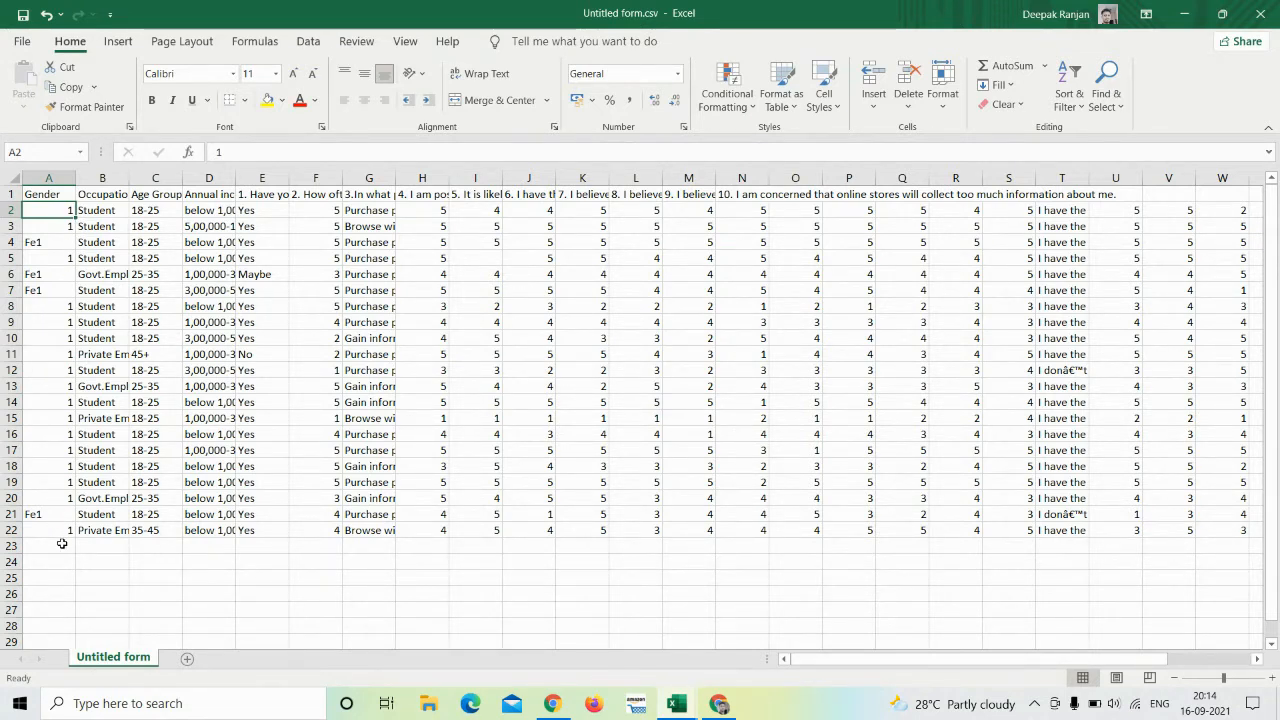
{"action": "left_click", "coordinate": [35, 241]}
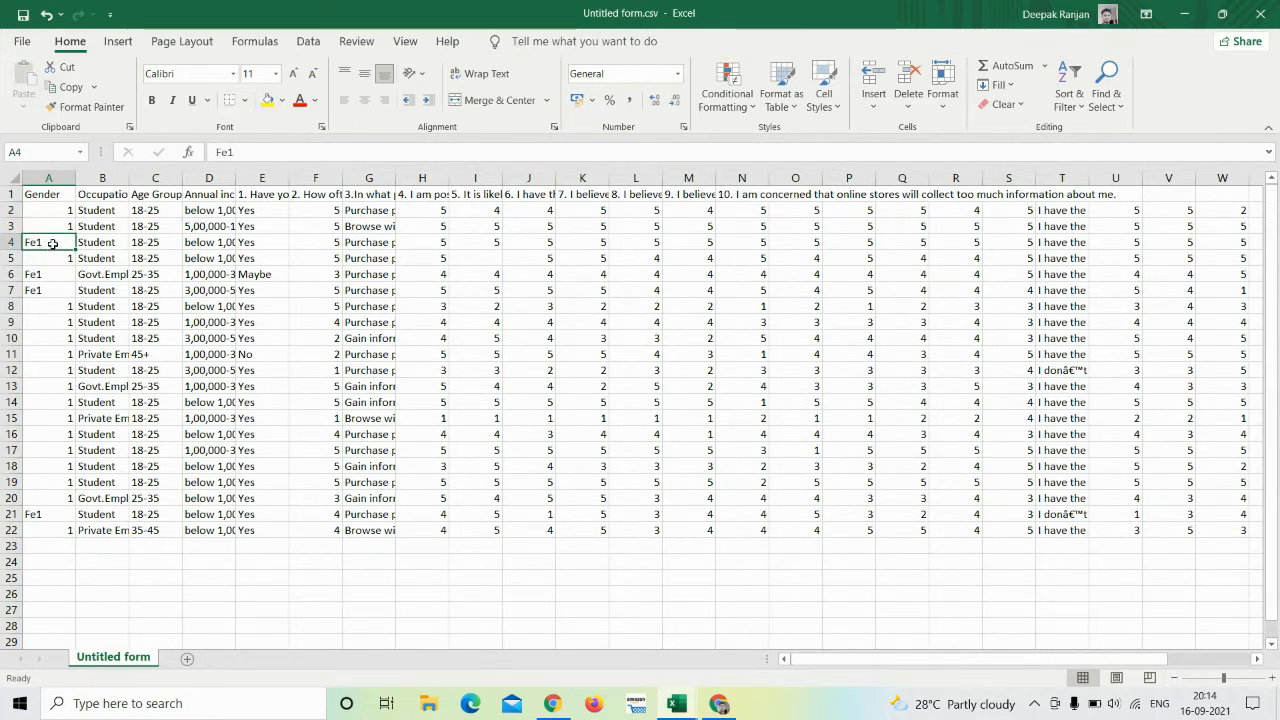
{"action": "right_click", "coordinate": [52, 243]}
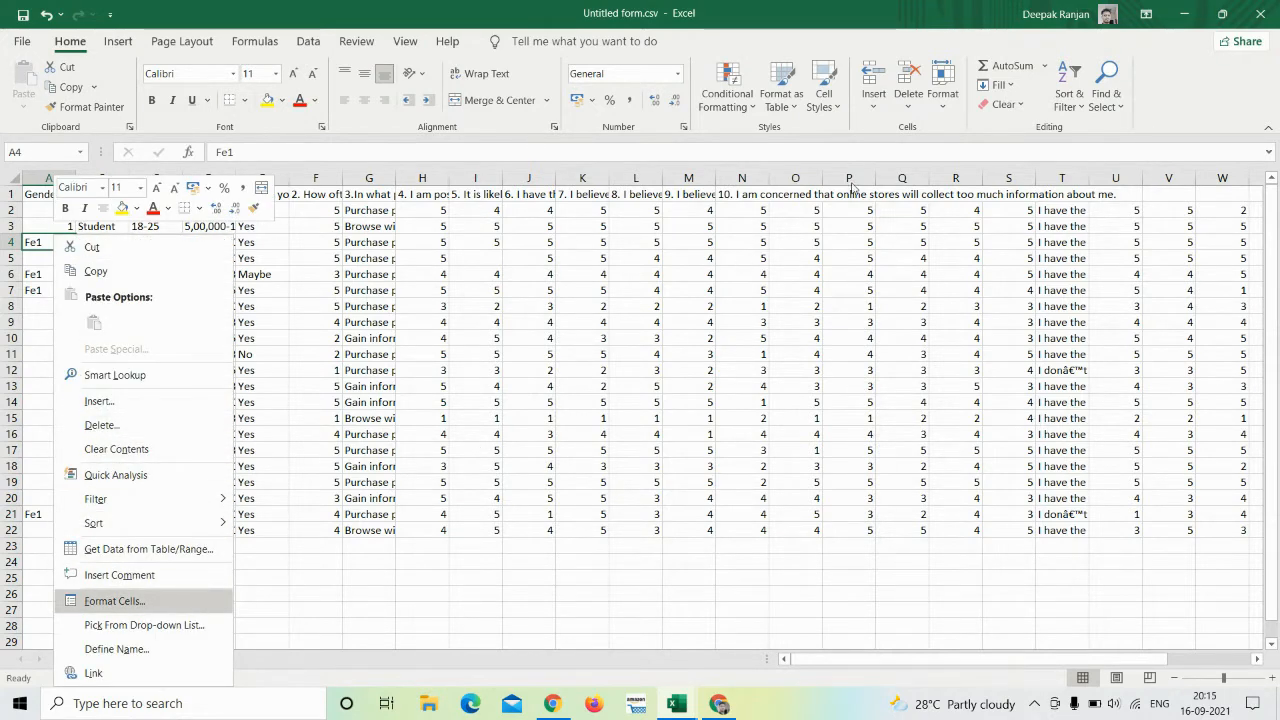
{"action": "left_click", "coordinate": [1107, 95]}
{"action": "left_click", "coordinate": [1107, 95]}
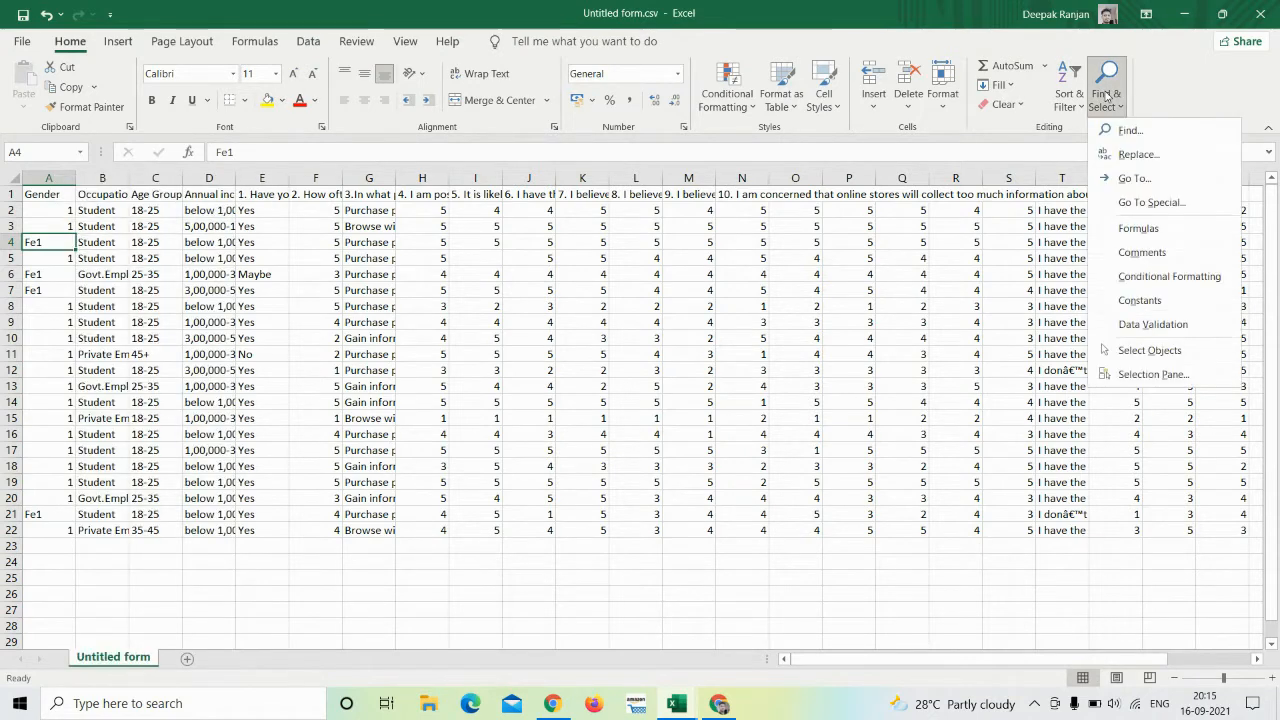
{"action": "left_click", "coordinate": [1122, 153]}
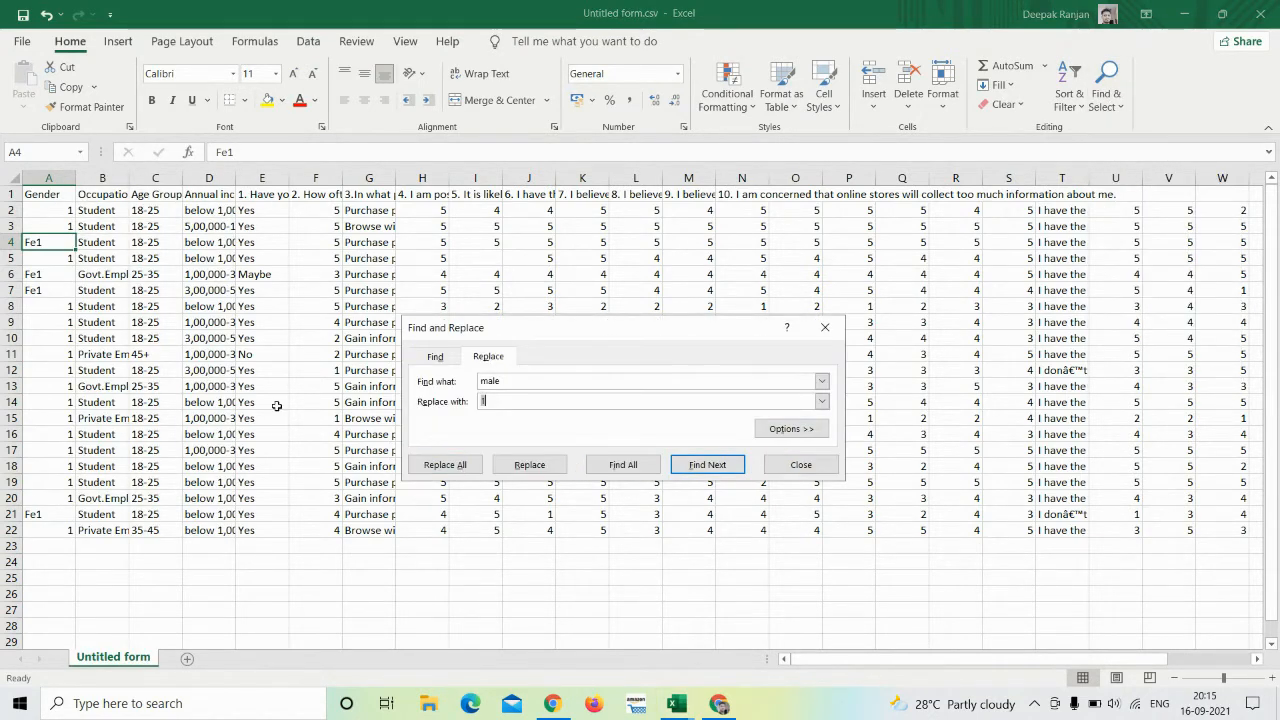
{"action": "double_click", "coordinate": [515, 380]}
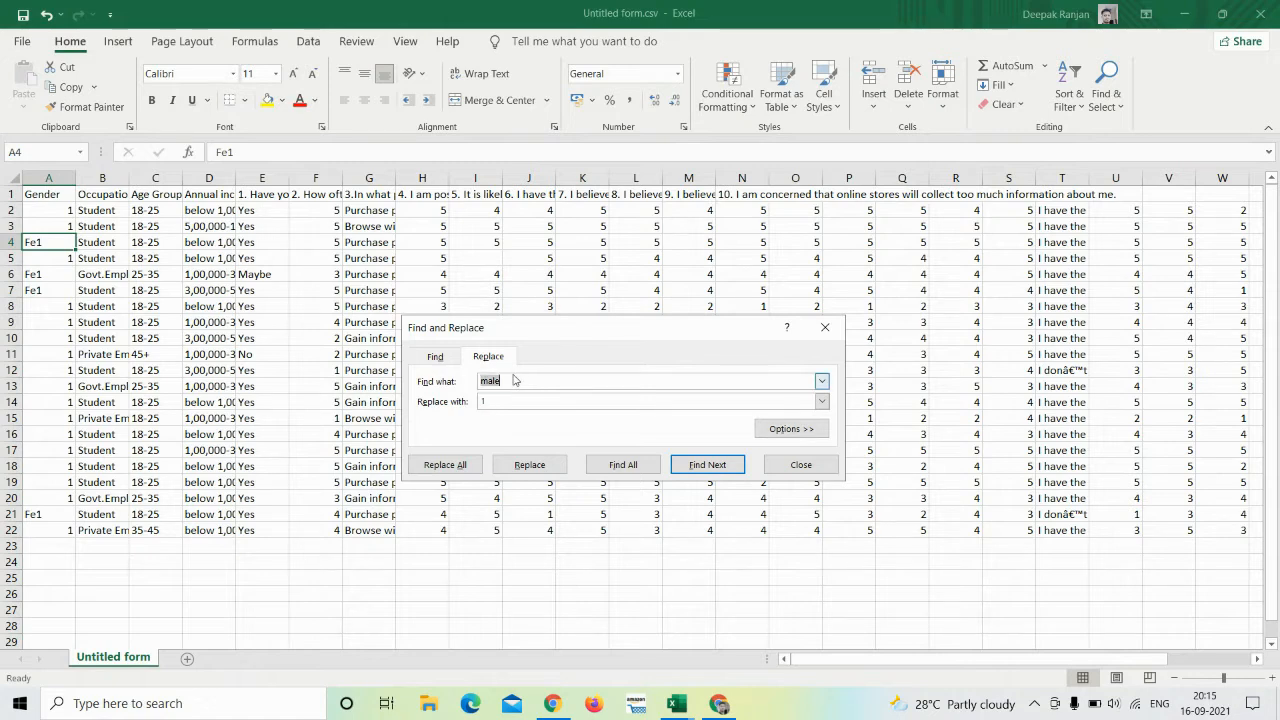
{"action": "key", "text": "BackSpace"}
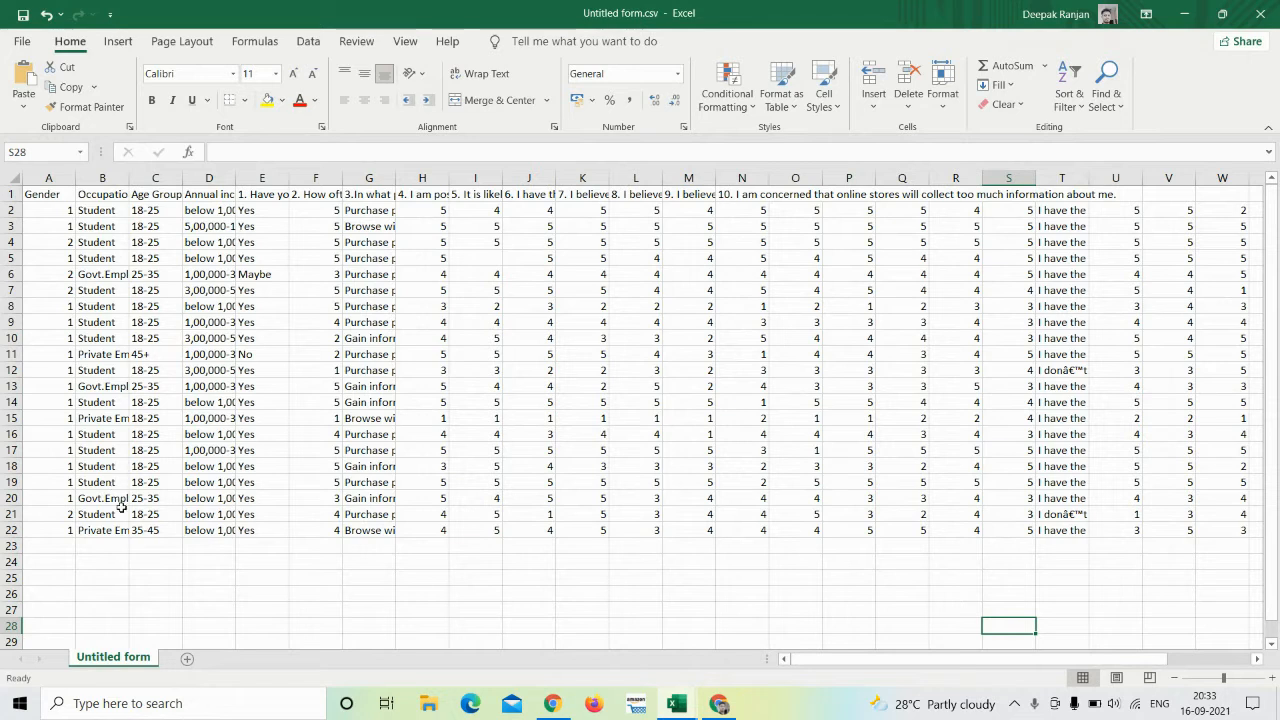
Replace every occurrence of "student" in the Occupation column with 1.
{"action": "left_click", "coordinate": [101, 210]}
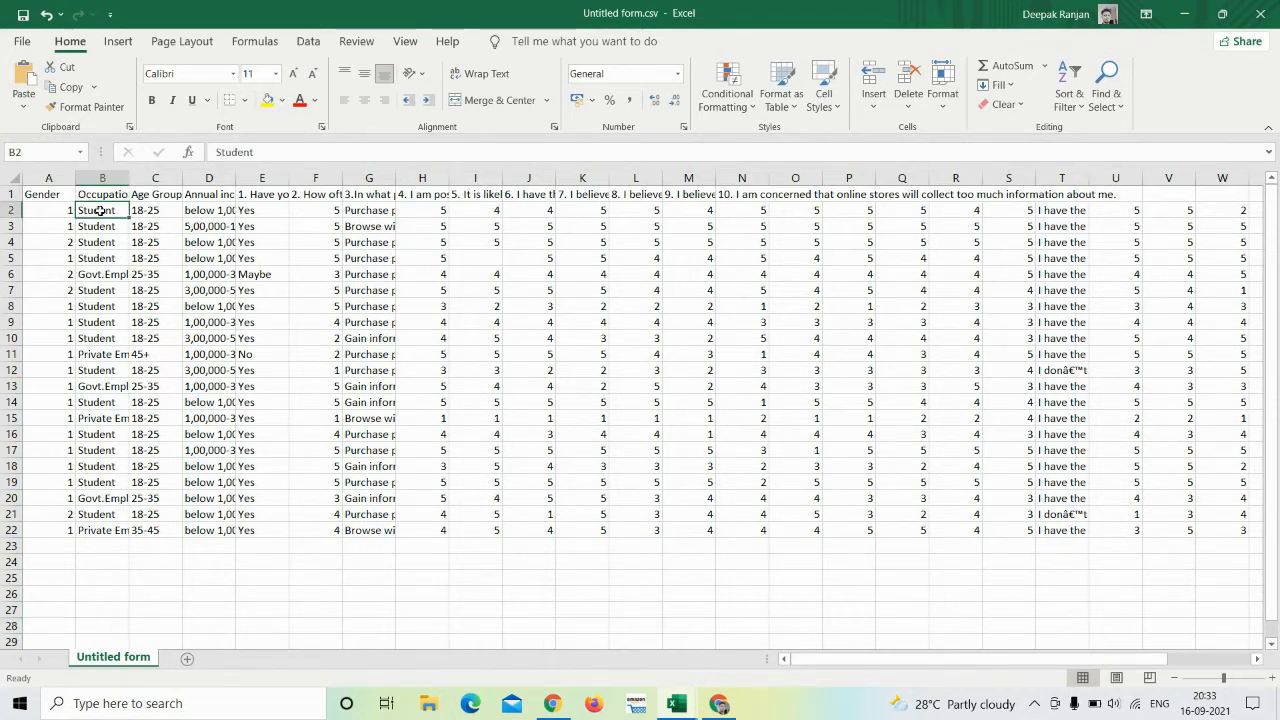
{"action": "left_click", "coordinate": [1106, 96]}
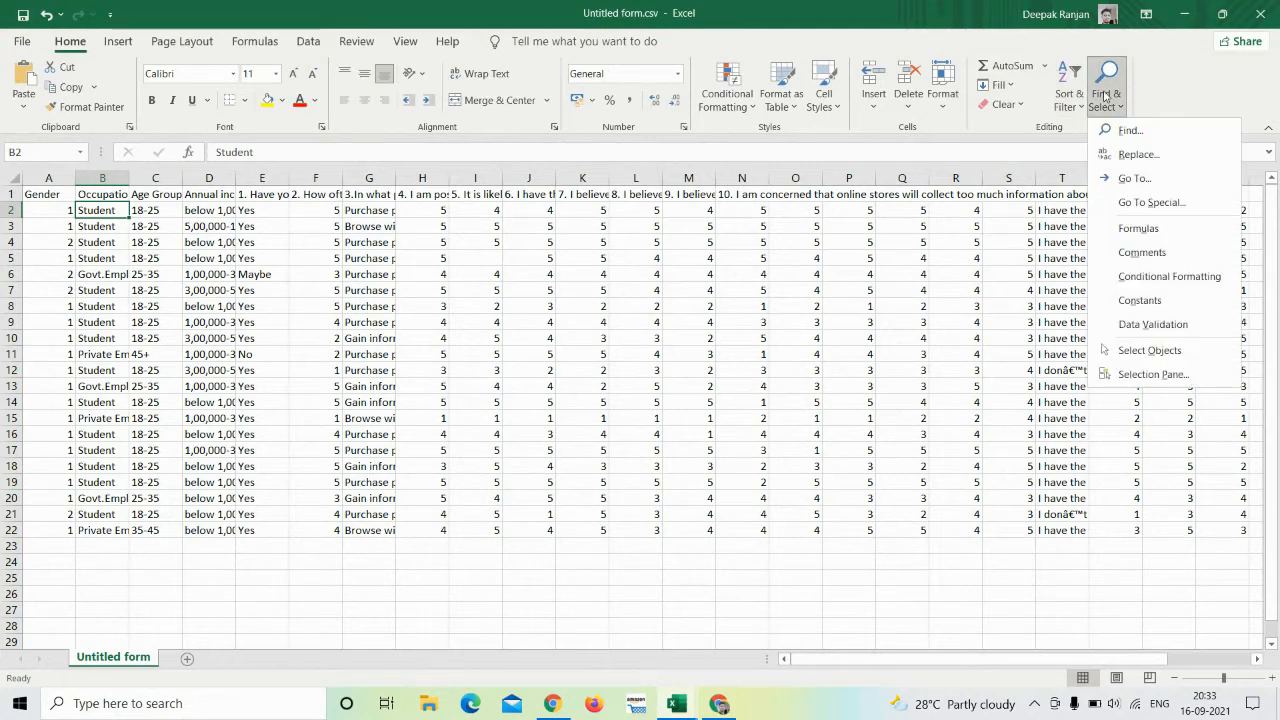
{"action": "left_click", "coordinate": [1137, 155]}
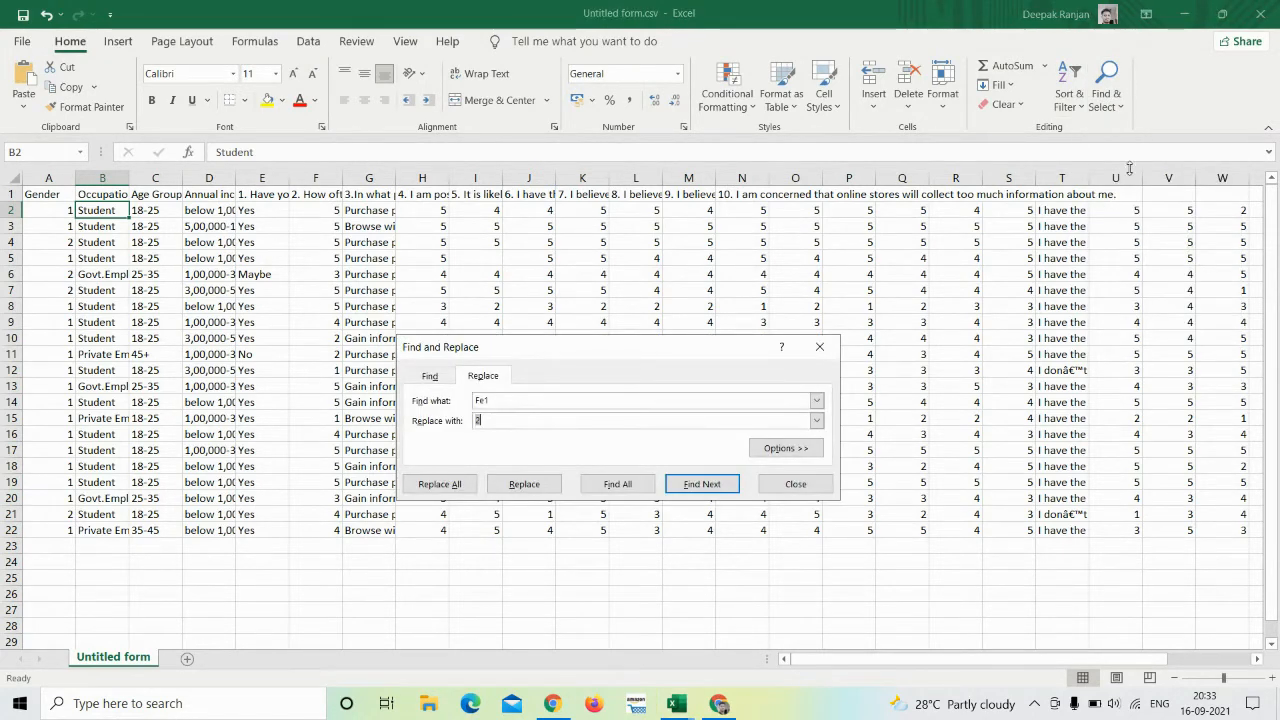
{"action": "left_click", "coordinate": [703, 398]}
{"action": "key", "text": "BackSpace"}
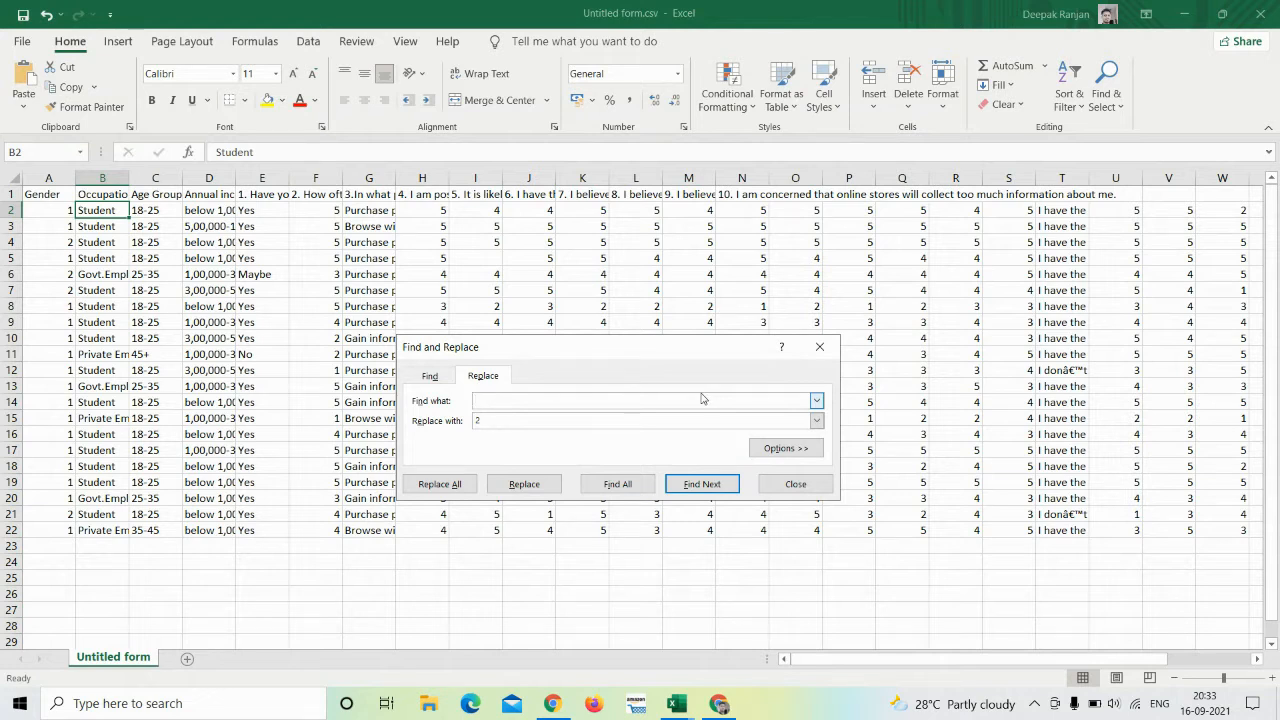
{"action": "type", "text": "student"}
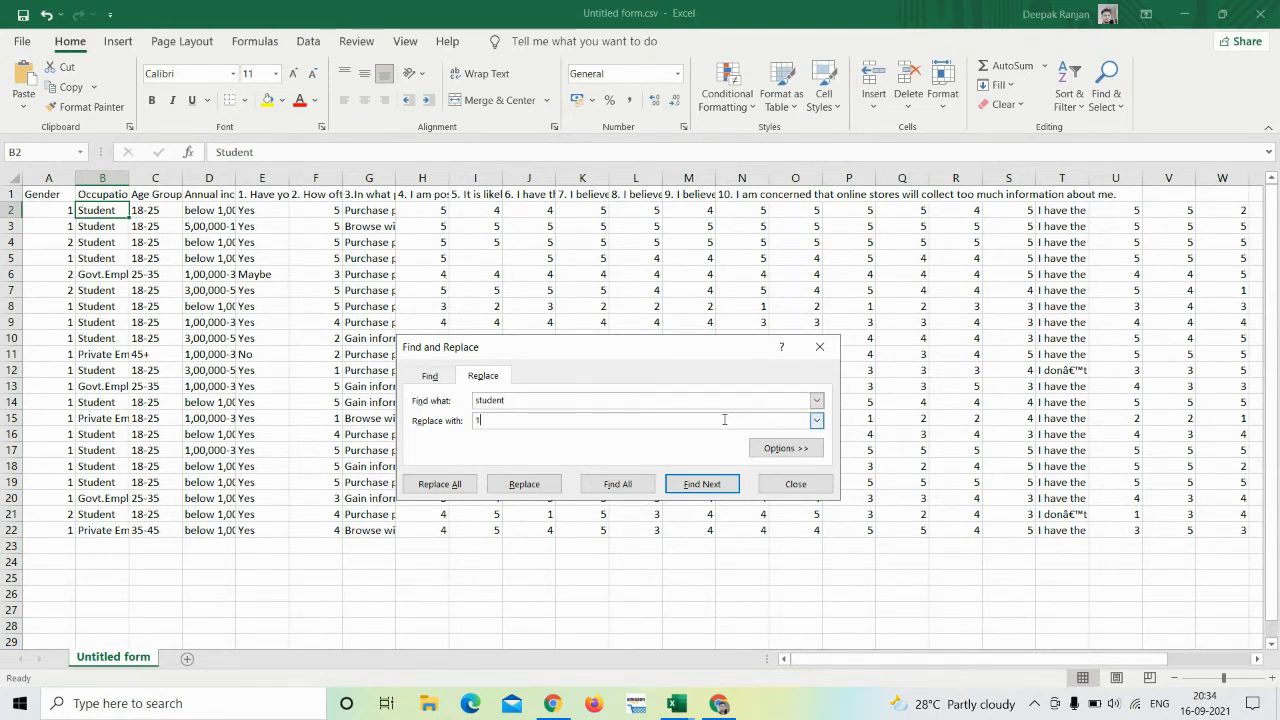
{"action": "left_click", "coordinate": [457, 486]}
{"action": "left_click", "coordinate": [648, 399]}
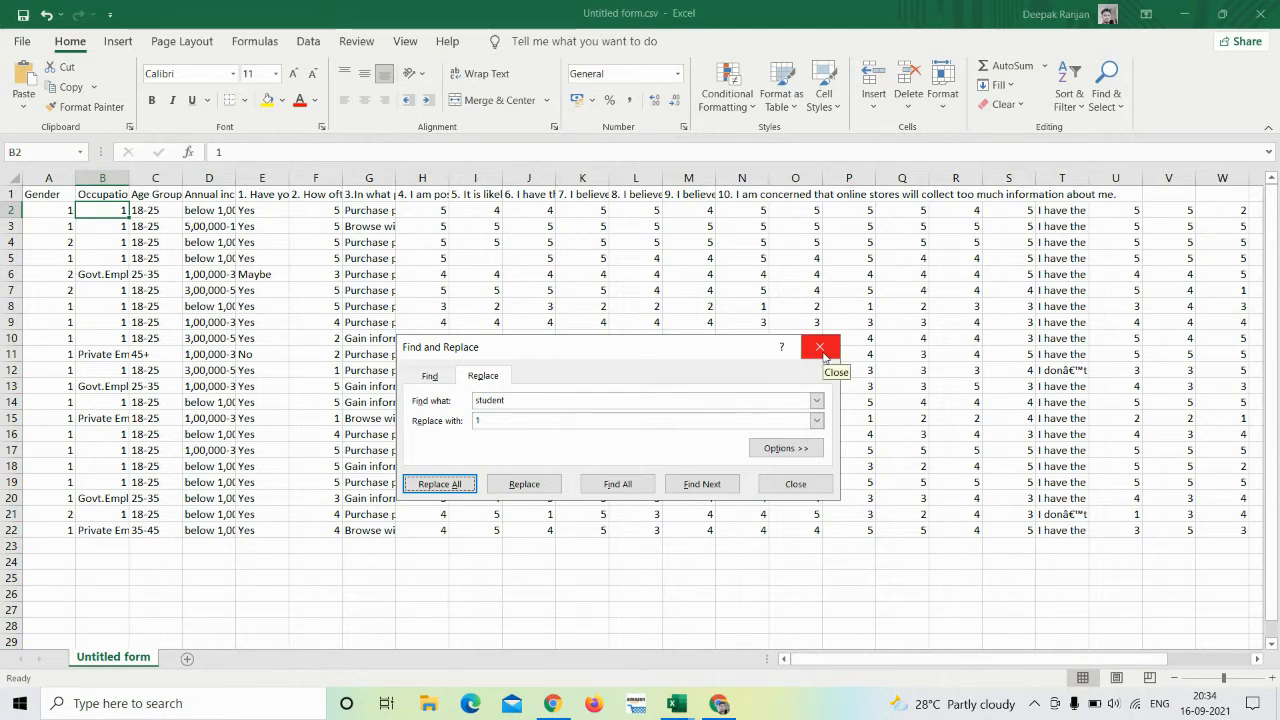
{"action": "left_click", "coordinate": [822, 356]}
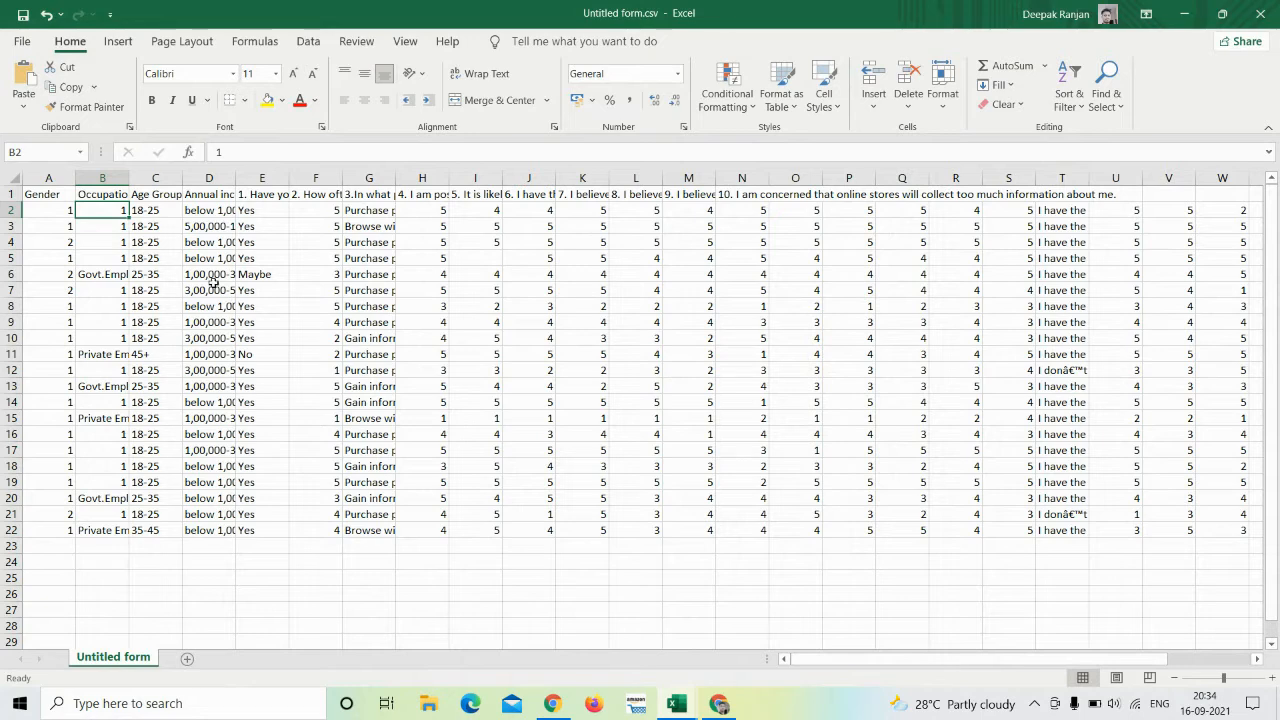
Code the government employee answers in the Occupation column as 2 with Find and Replace.
{"action": "left_click", "coordinate": [104, 276]}
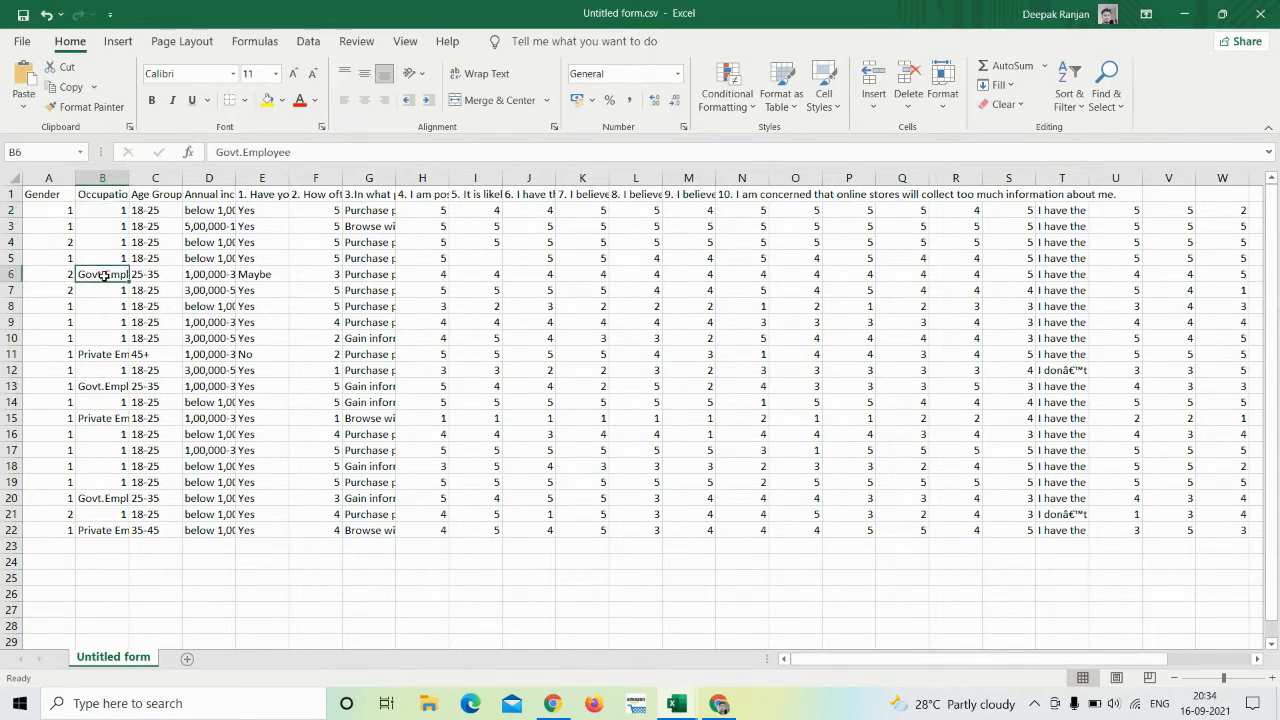
{"action": "right_click", "coordinate": [104, 276]}
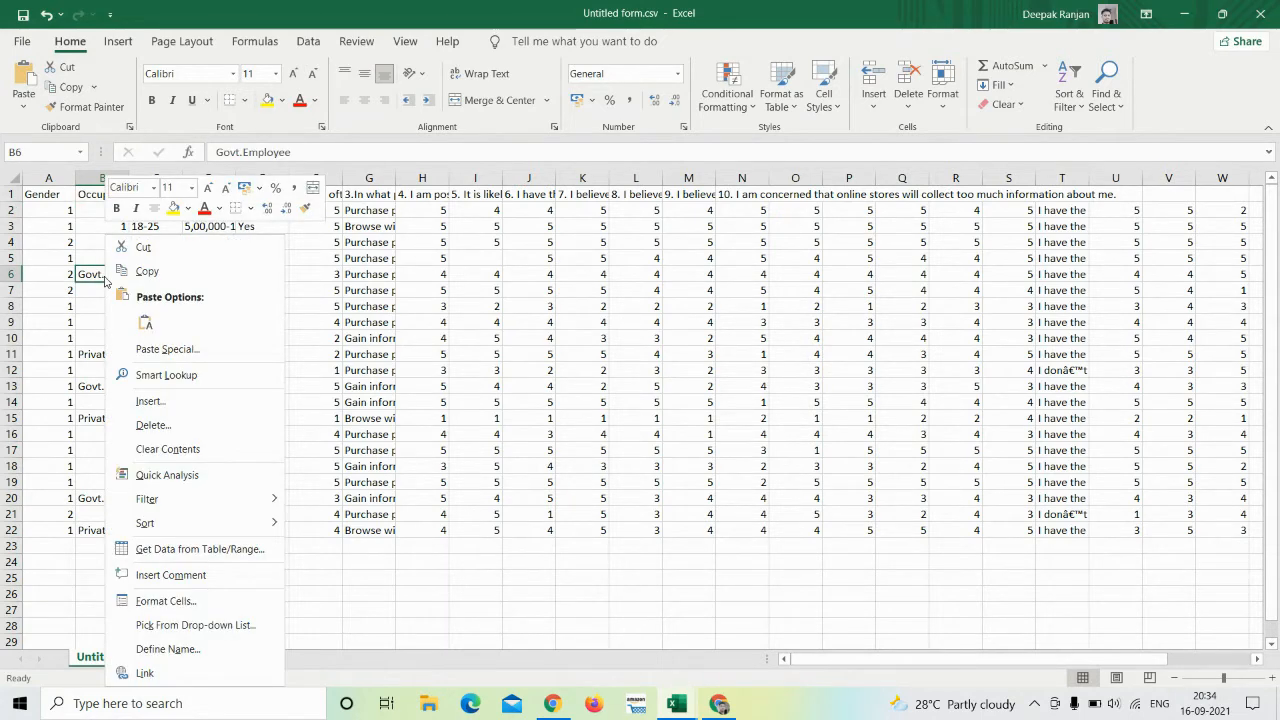
{"action": "left_click", "coordinate": [104, 278]}
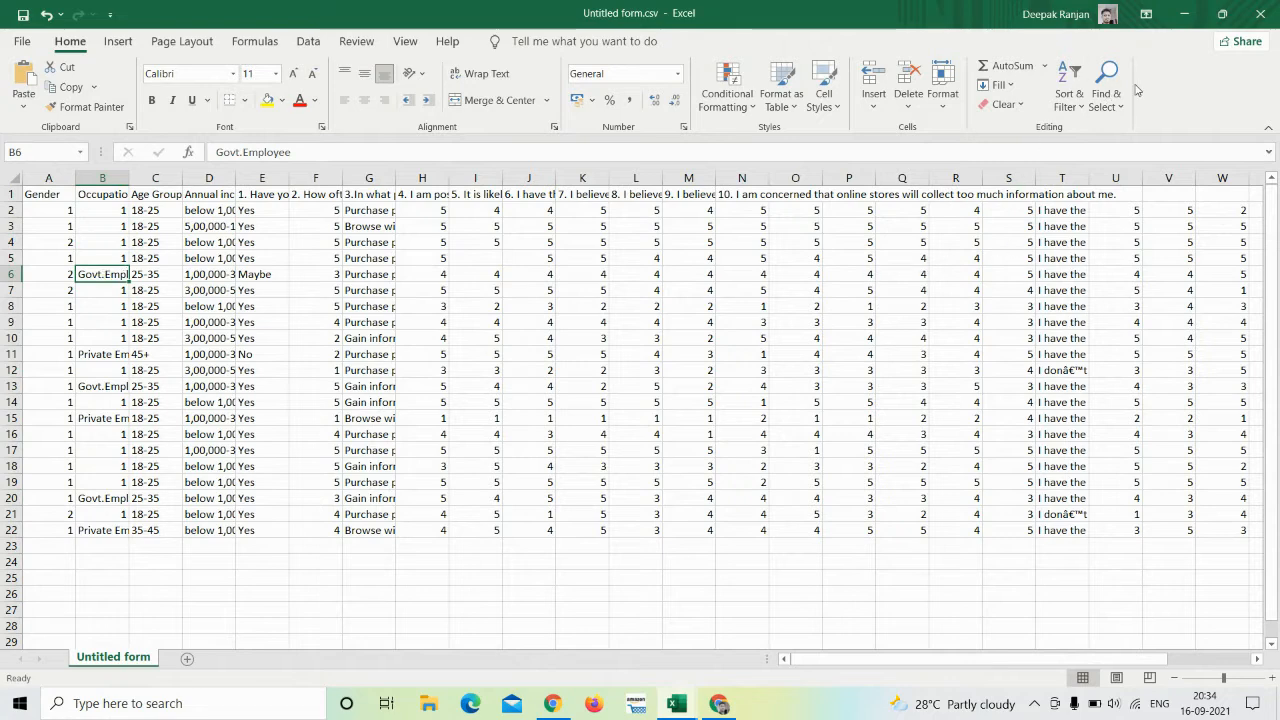
{"action": "left_click", "coordinate": [1106, 98]}
{"action": "left_click", "coordinate": [1135, 154]}
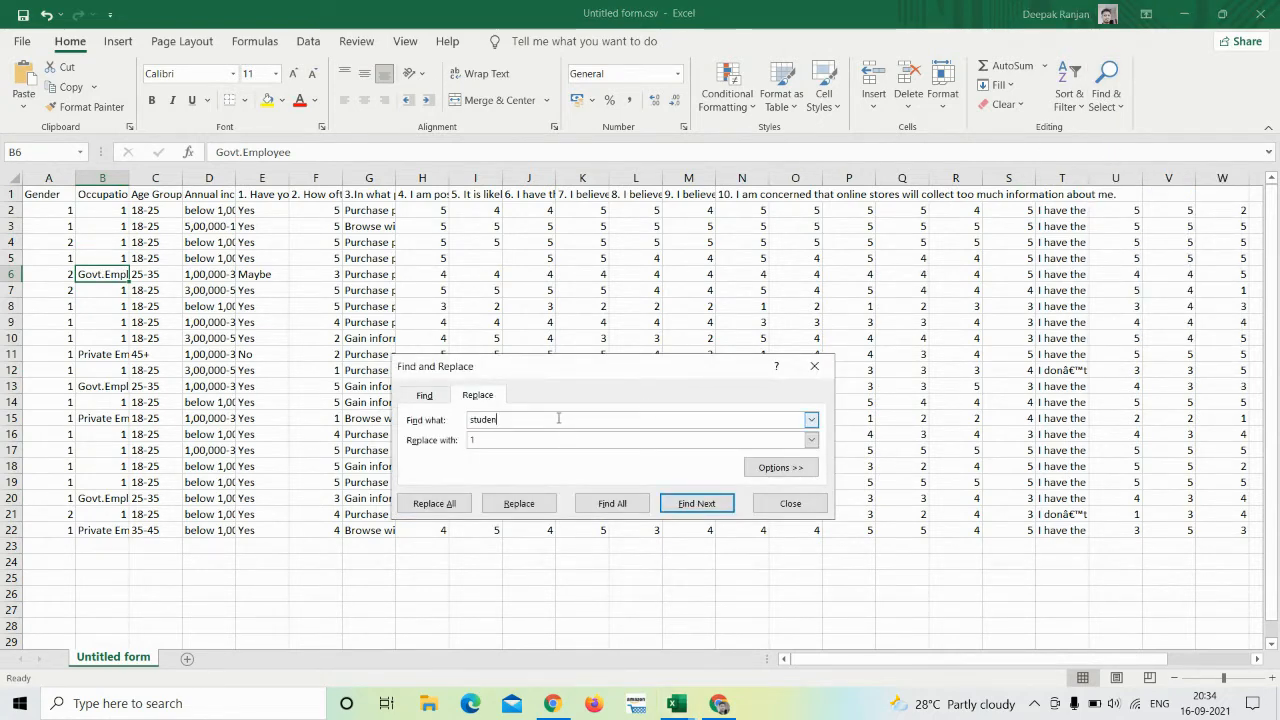
{"action": "key", "text": "BackSpace"}
{"action": "key", "text": "BackSpace"}
{"action": "key", "text": "BackSpace"}
{"action": "key", "text": "BackSpace"}
{"action": "key", "text": "BackSpace"}
{"action": "key", "text": "BackSpace"}
{"action": "type", "text": "govern"}
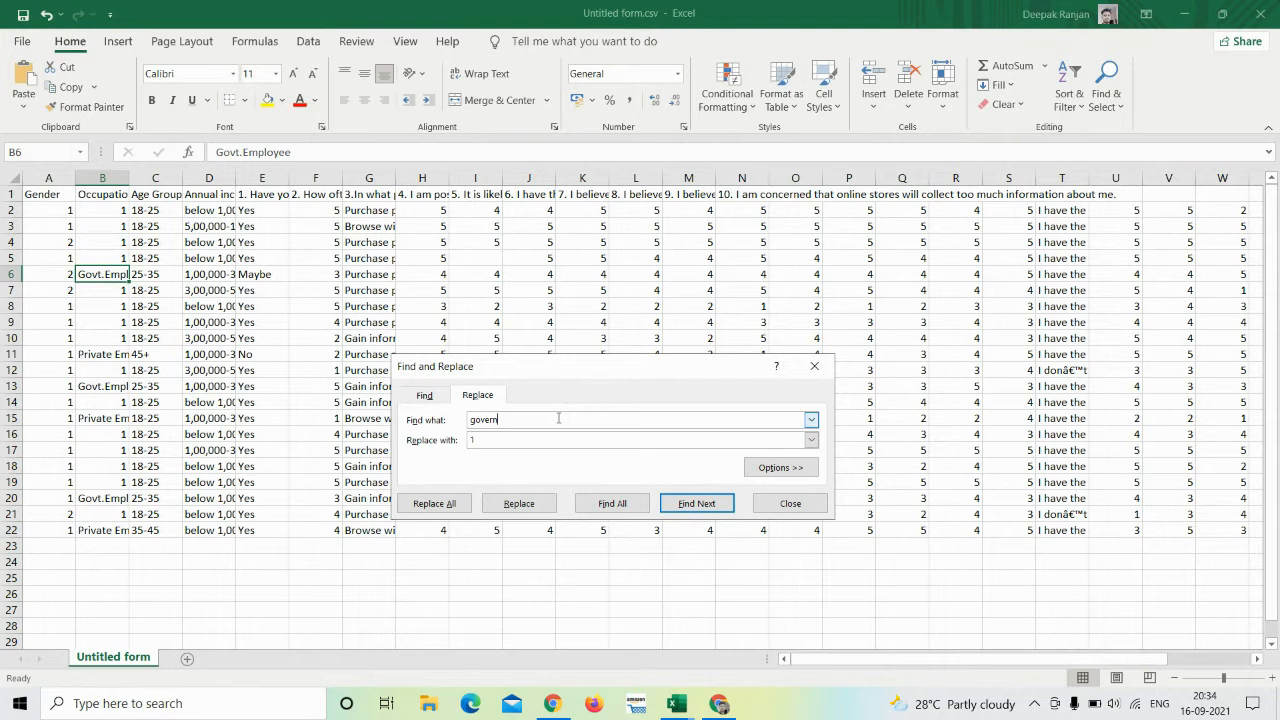
{"action": "type", "text": "ment"}
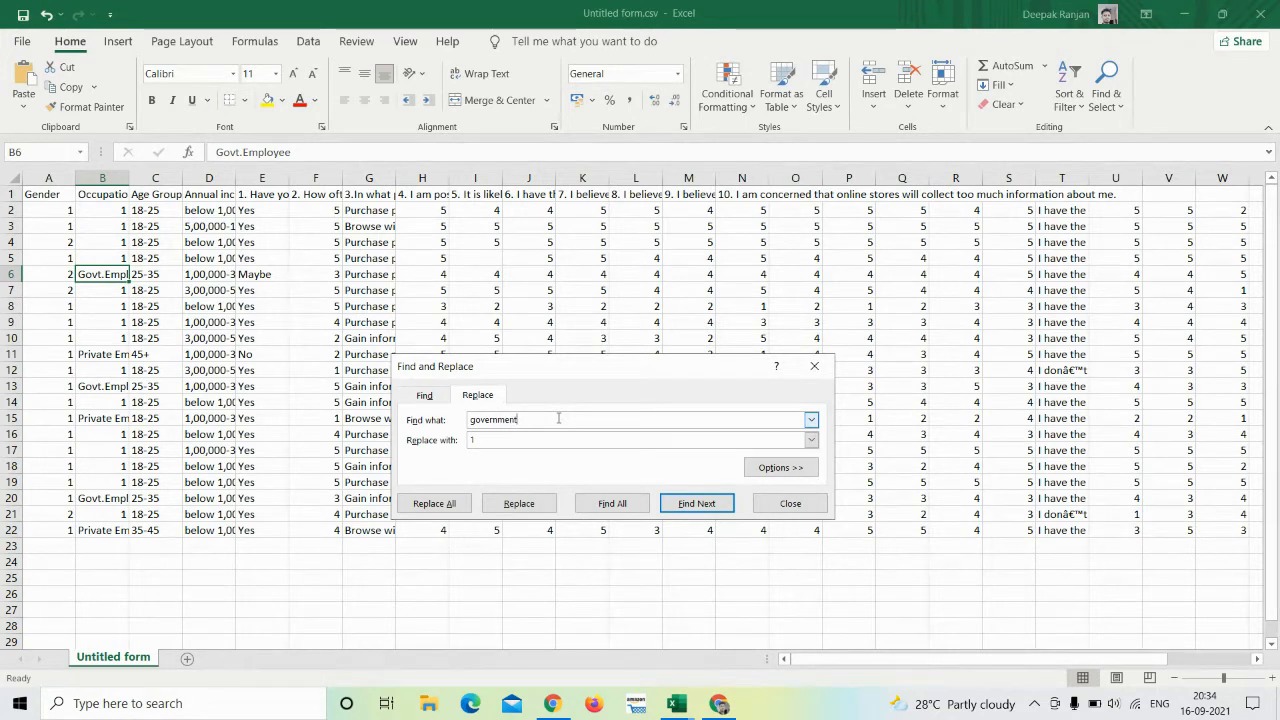
{"action": "type", "text": " em"}
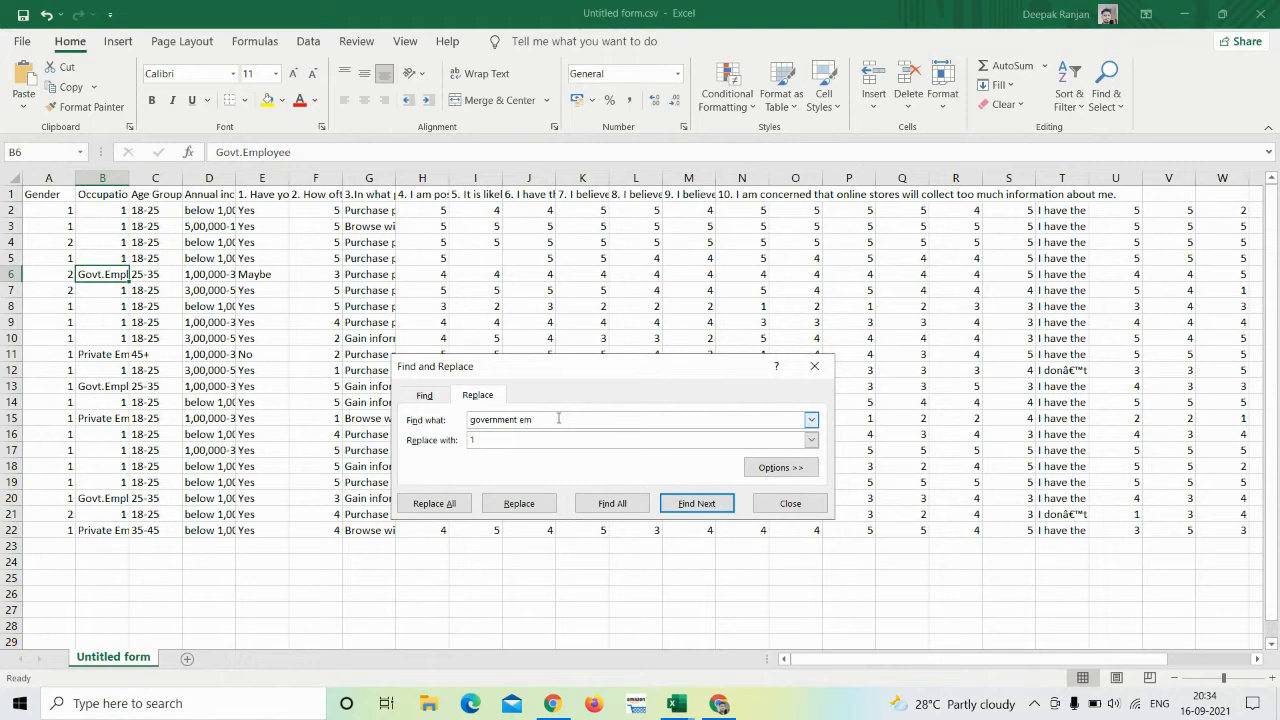
{"action": "type", "text": "ploy"}
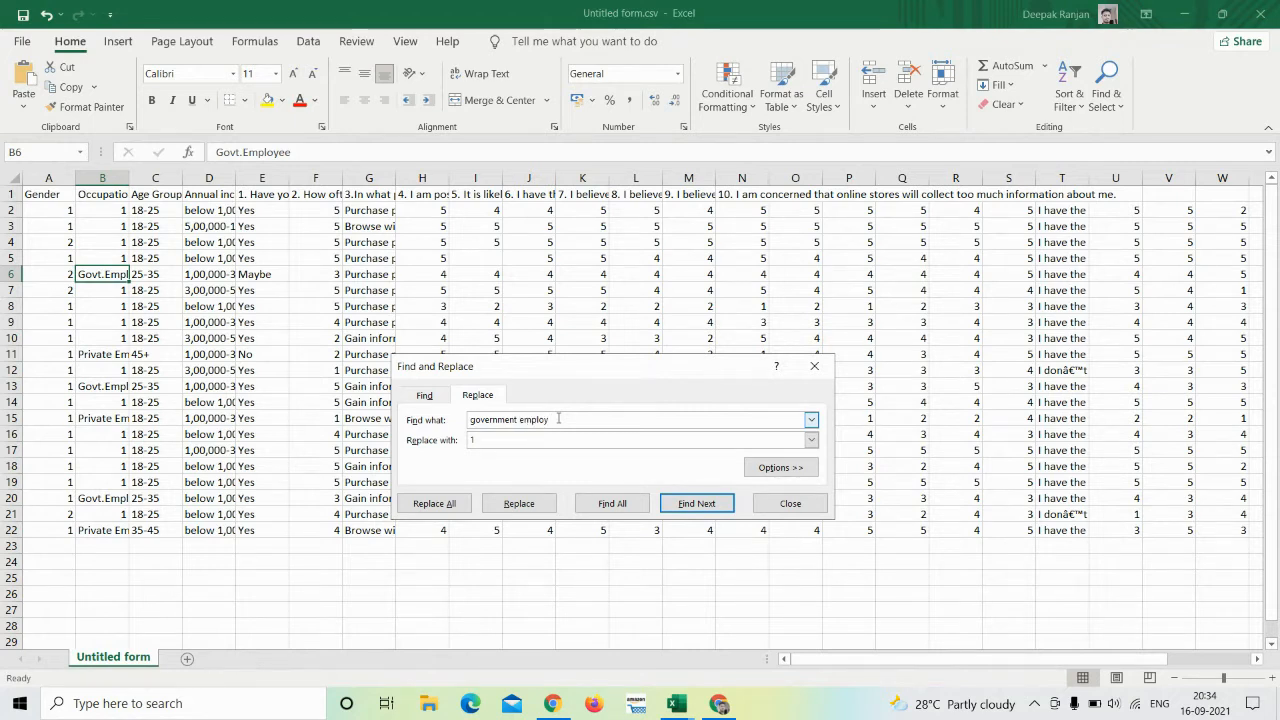
{"action": "left_click", "coordinate": [562, 441]}
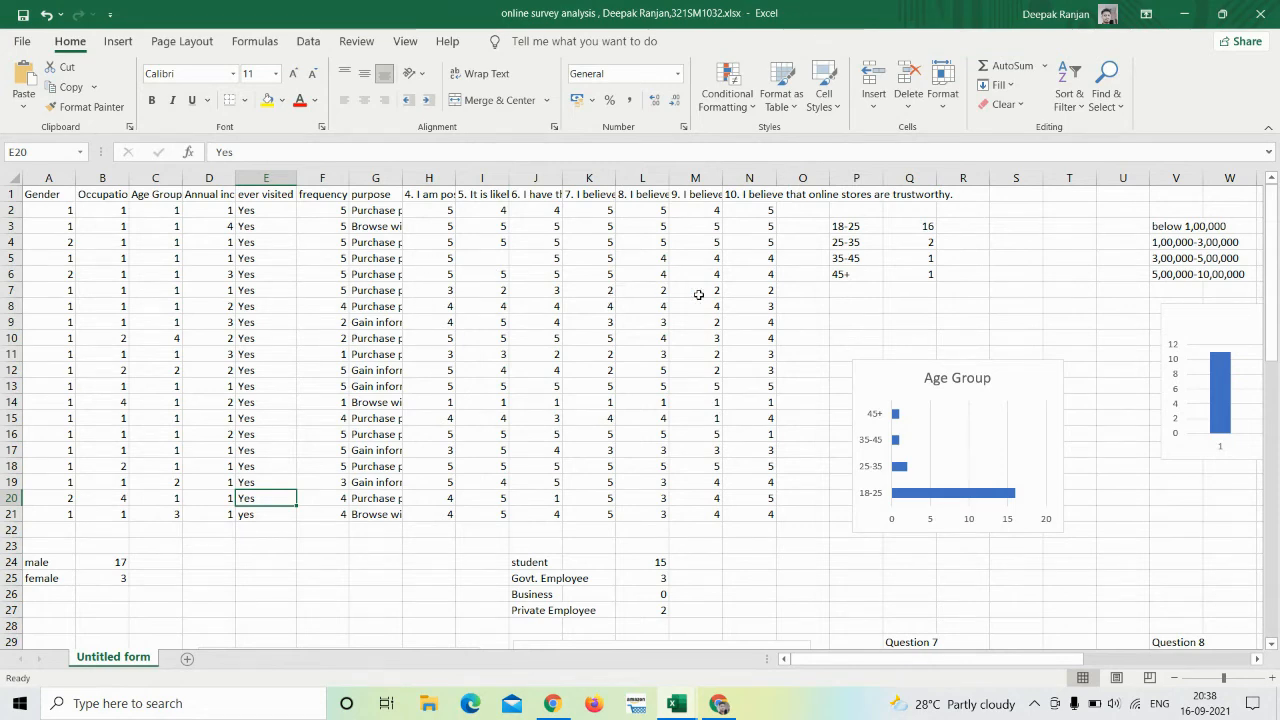
Look over the tallies and charts in the online survey analysis workbook.
{"action": "scroll", "coordinate": [713, 392], "scroll_direction": "down", "scroll_amount": 7}
{"action": "scroll", "coordinate": [713, 392], "scroll_direction": "up", "scroll_amount": 7}
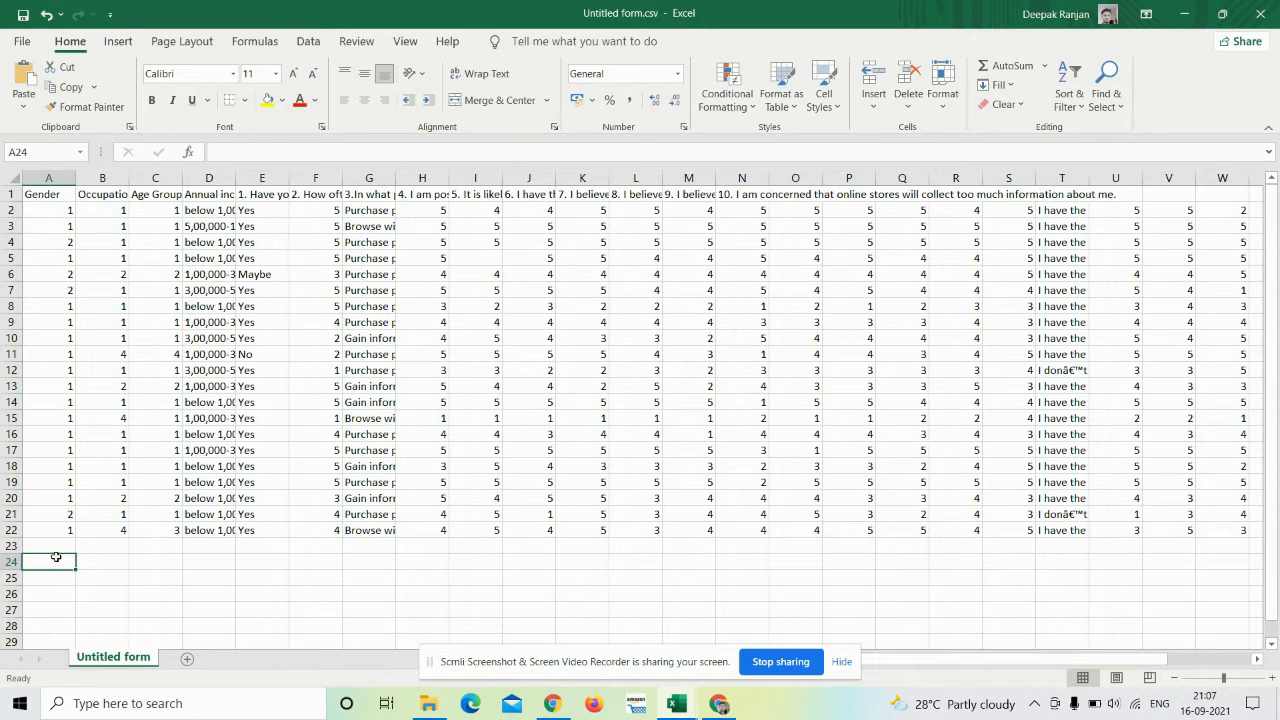
Label cells A24 and A25 below the Gender column as "male" and "female".
{"action": "type", "text": "male"}
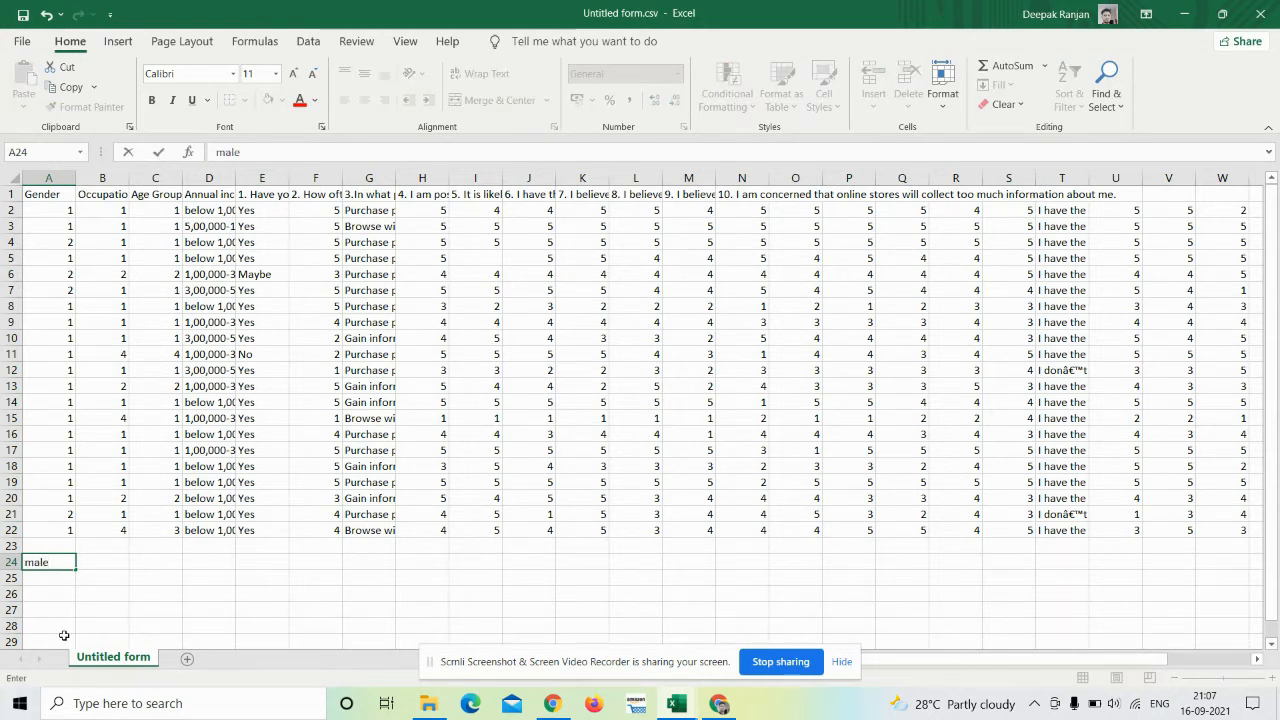
{"action": "left_click", "coordinate": [46, 575]}
{"action": "type", "text": "female"}
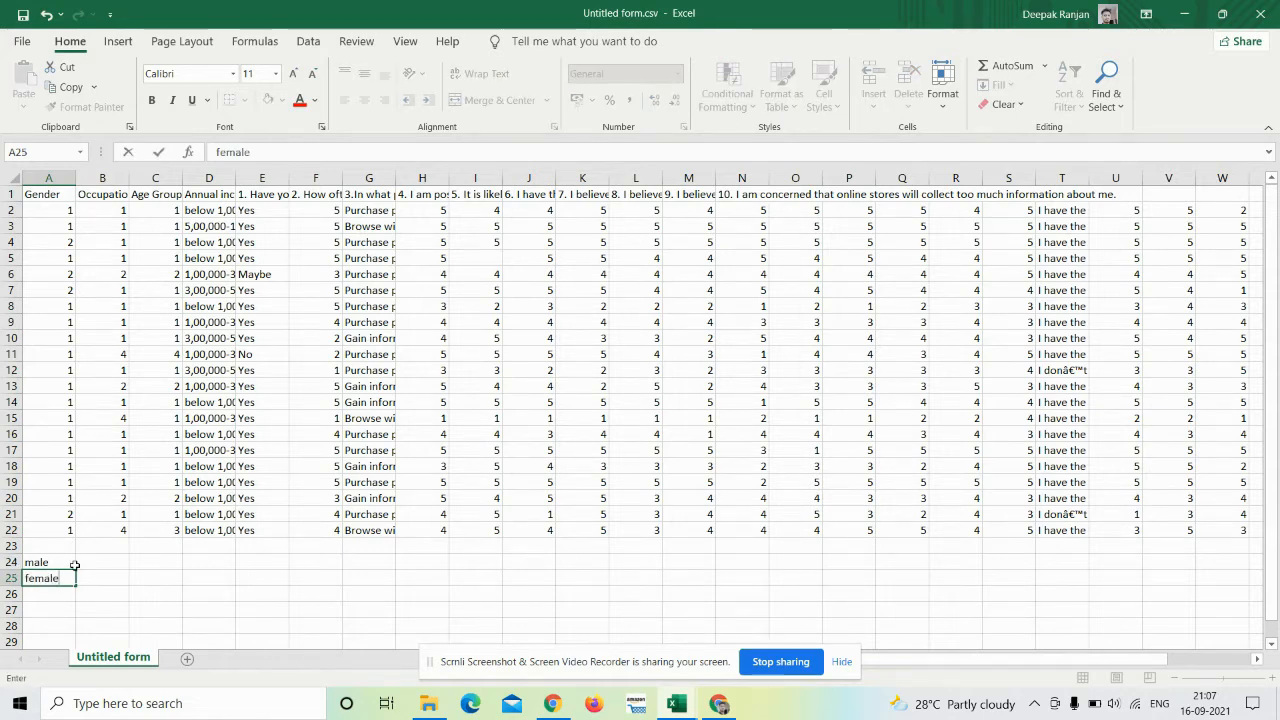
Count the male respondents in B24 with the formula =COUNTIF(A2:A22,"1").
{"action": "left_click", "coordinate": [84, 566]}
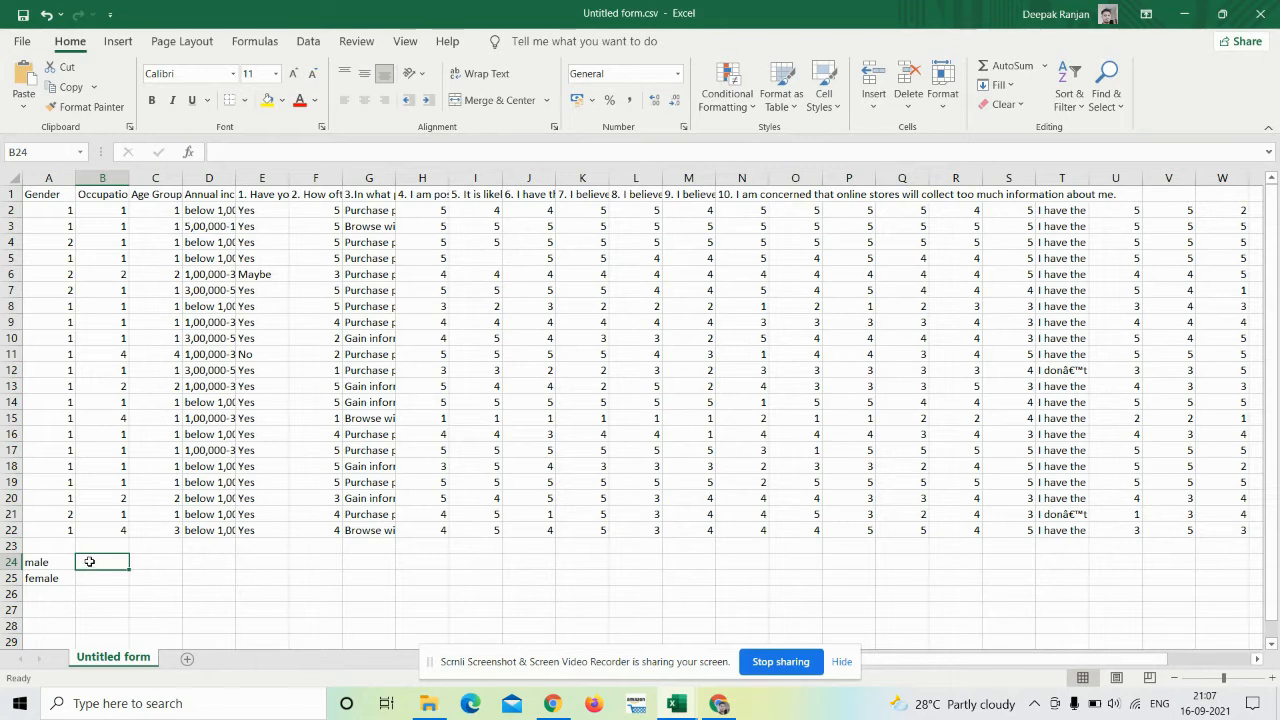
{"action": "type", "text": "="}
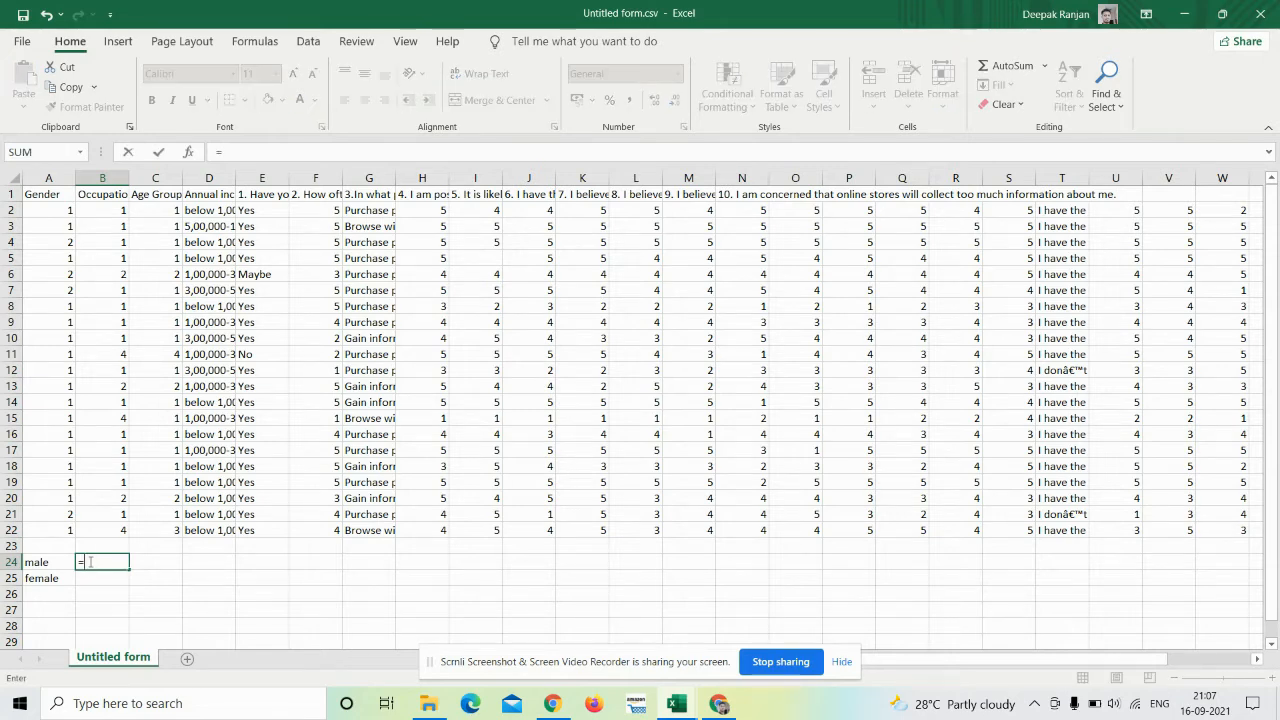
{"action": "type", "text": "count"}
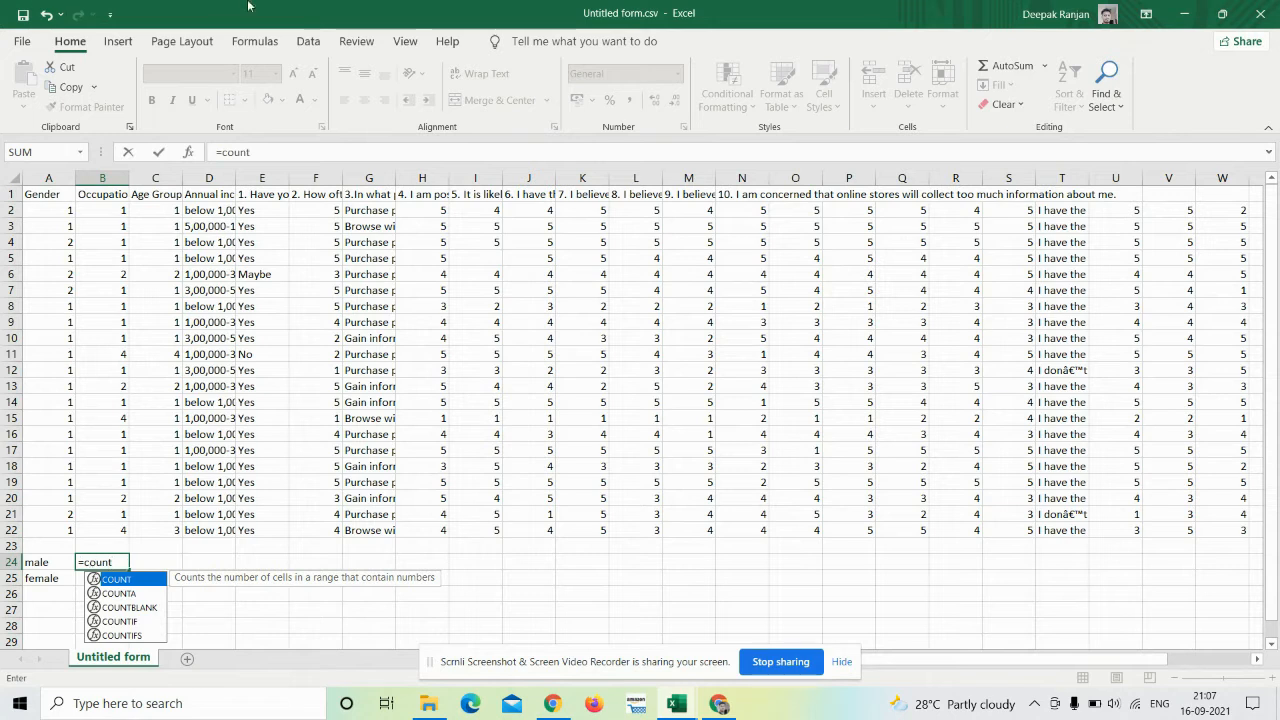
{"action": "double_click", "coordinate": [120, 621]}
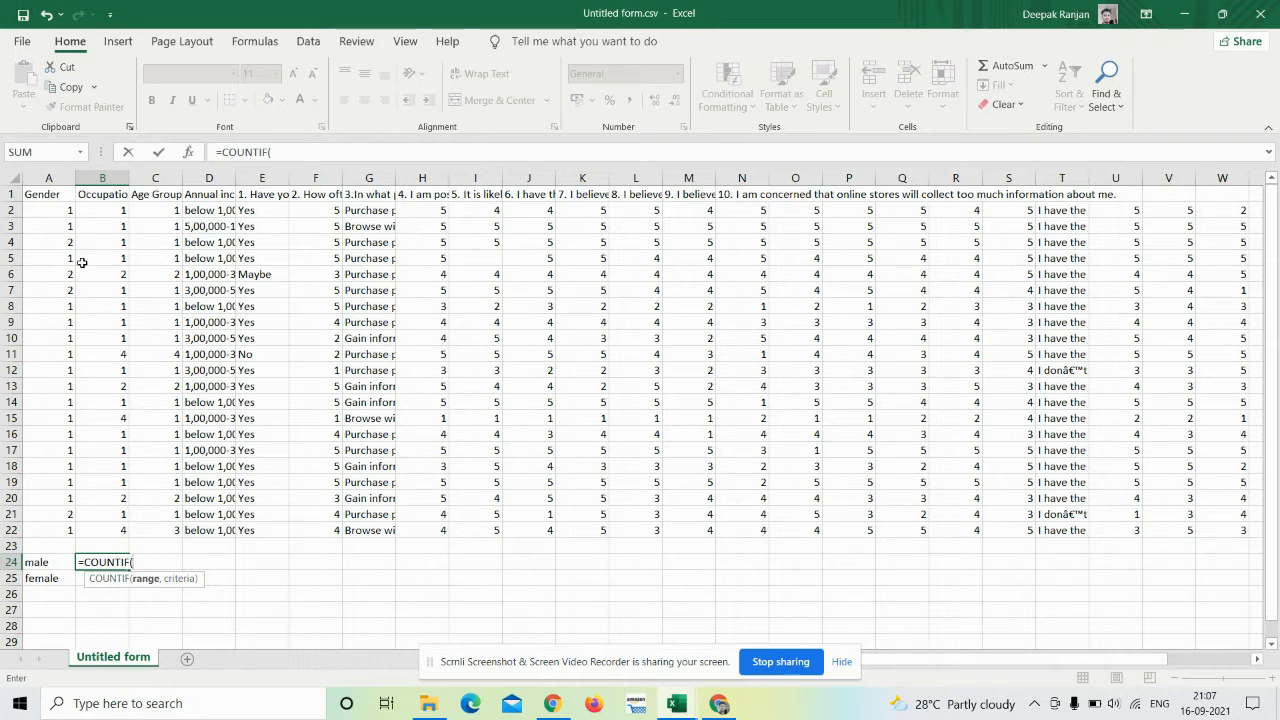
{"action": "left_click_drag", "start_coordinate": [55, 209], "coordinate": [45, 542]}
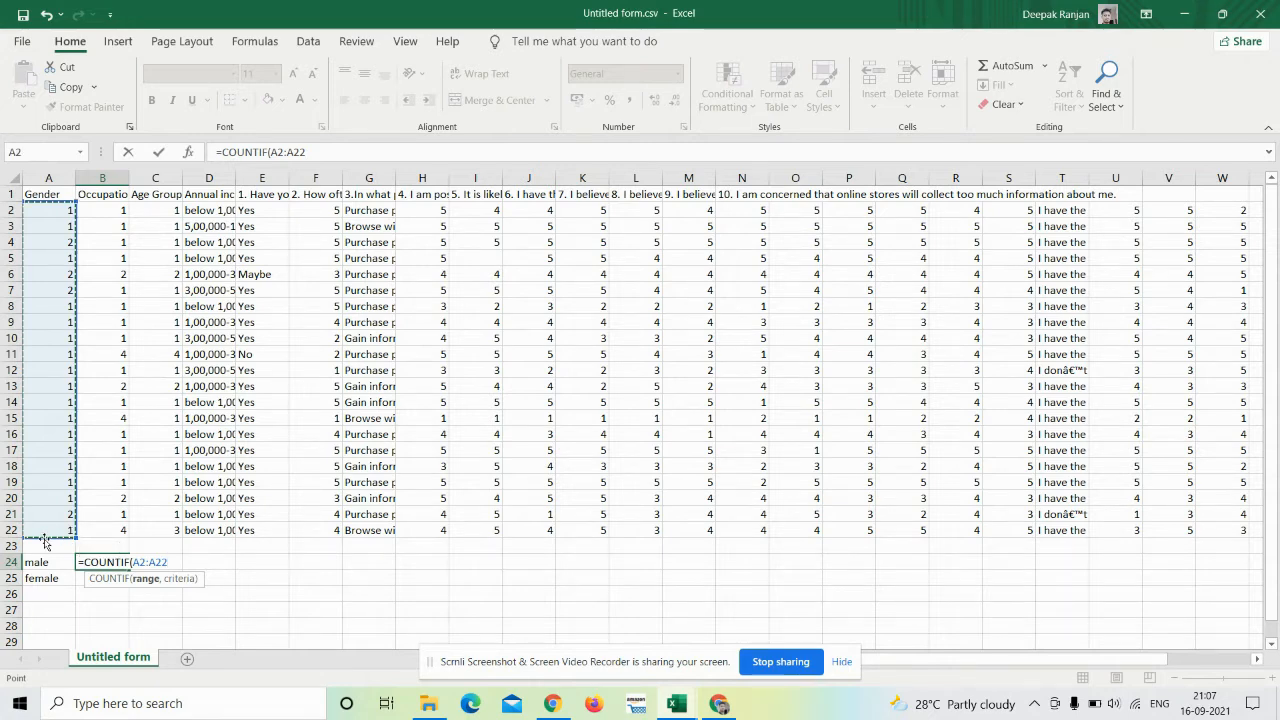
{"action": "type", "text": ","}
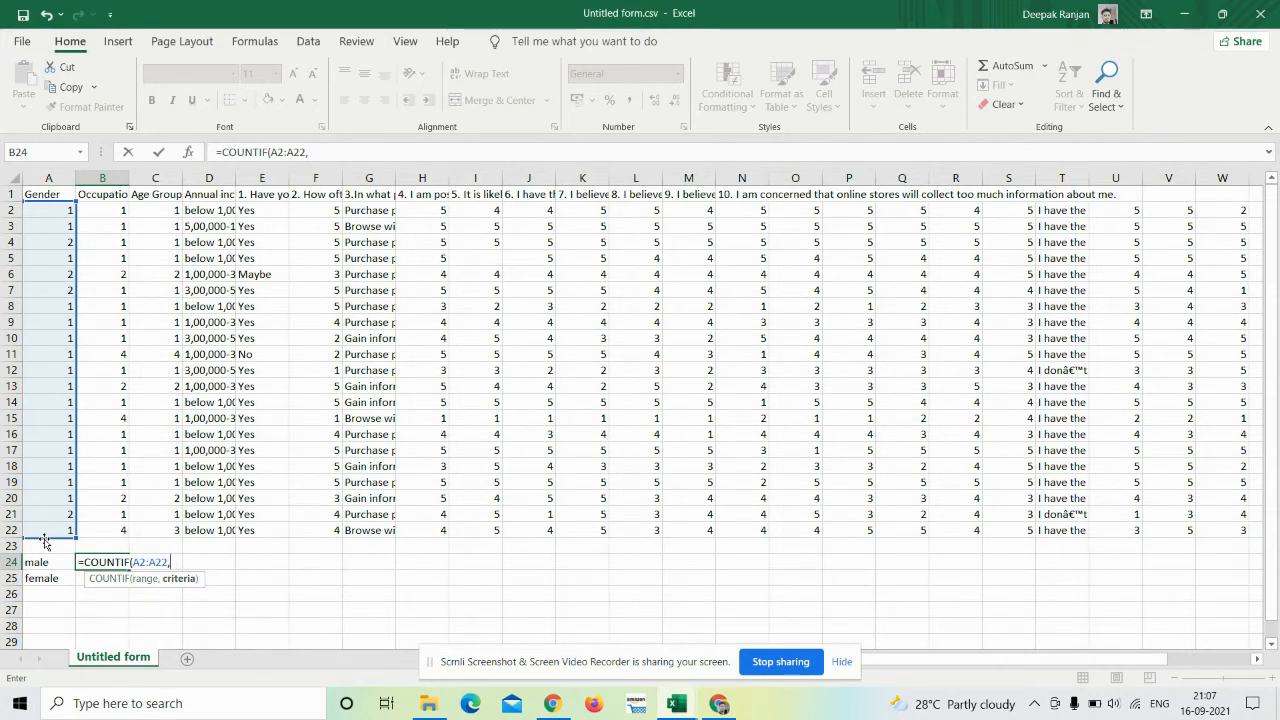
{"action": "type", "text": "\"1"}
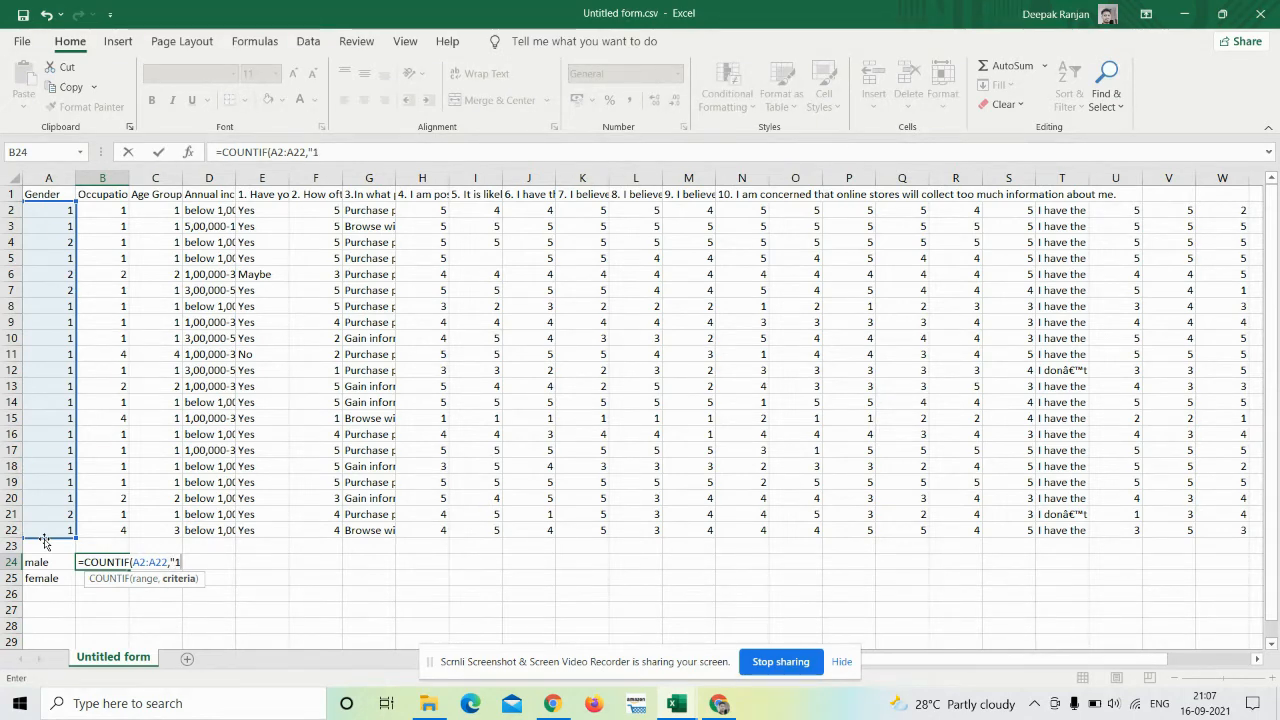
{"action": "type", "text": "\")"}
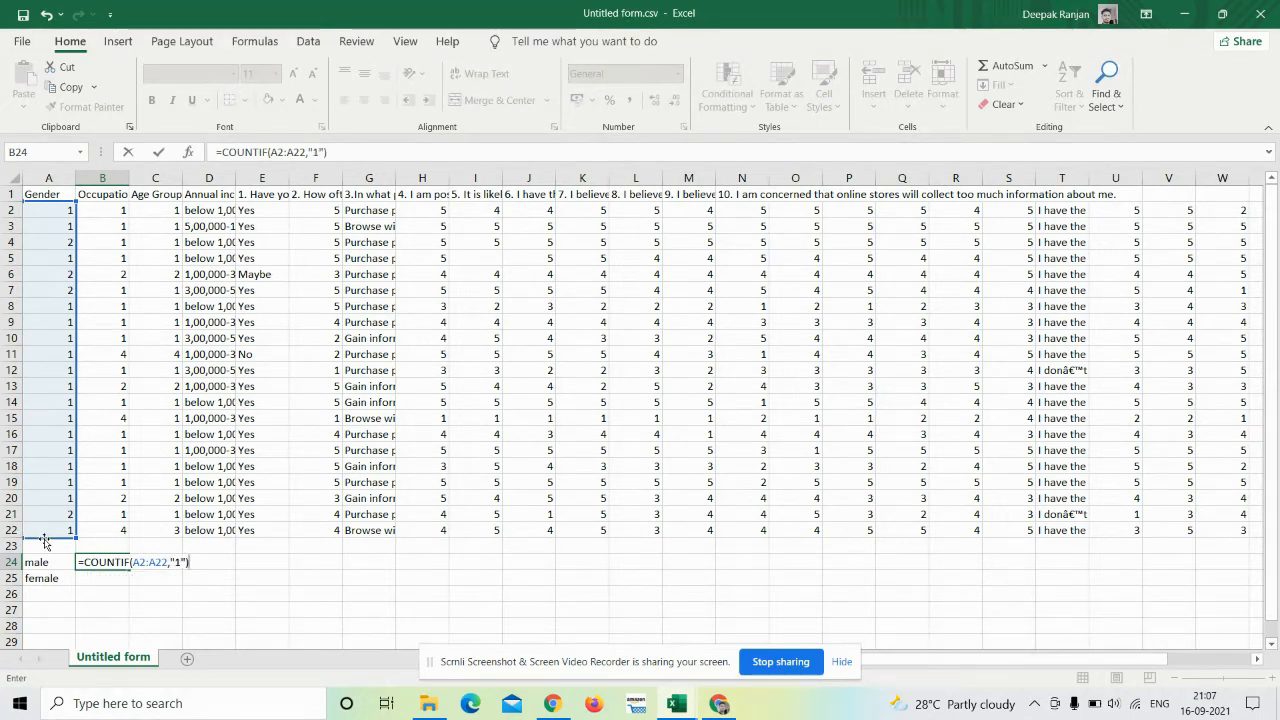
{"action": "key", "text": "Return"}
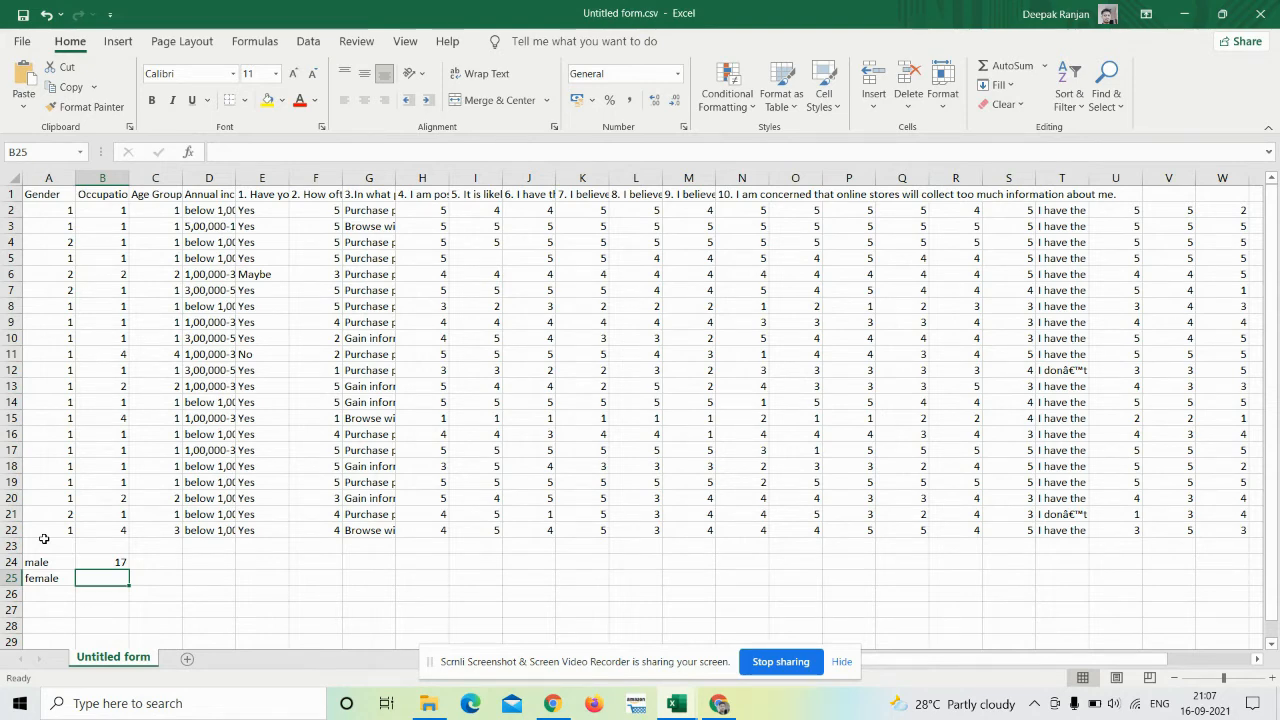
Count the female respondents in B25 with the formula =COUNTIF(A2:A22,"2").
{"action": "type", "text": "="}
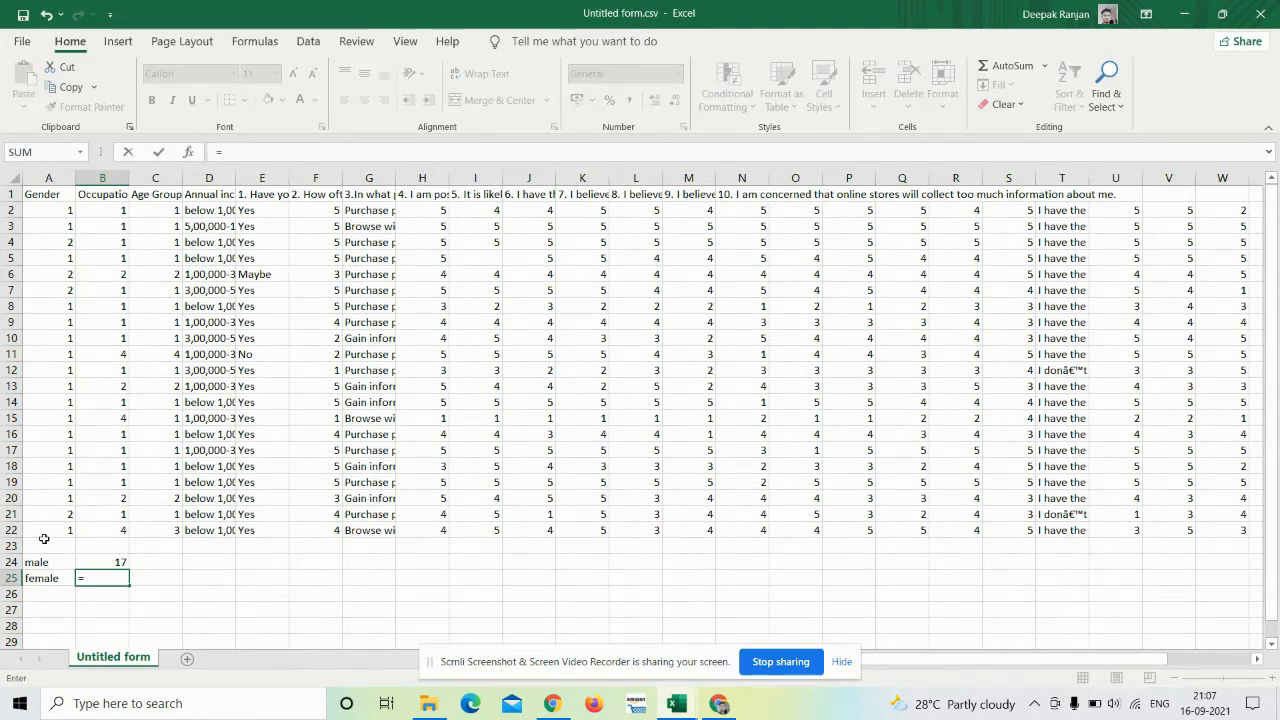
{"action": "type", "text": "count"}
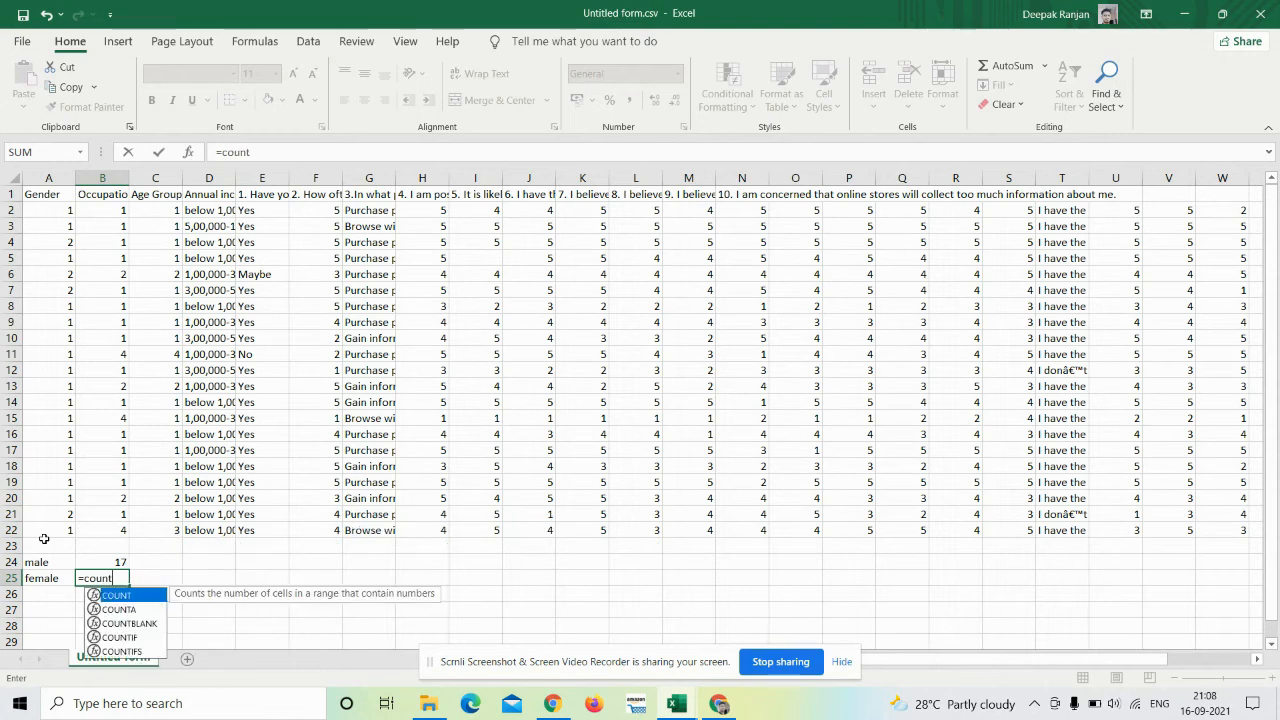
{"action": "left_click", "coordinate": [122, 638]}
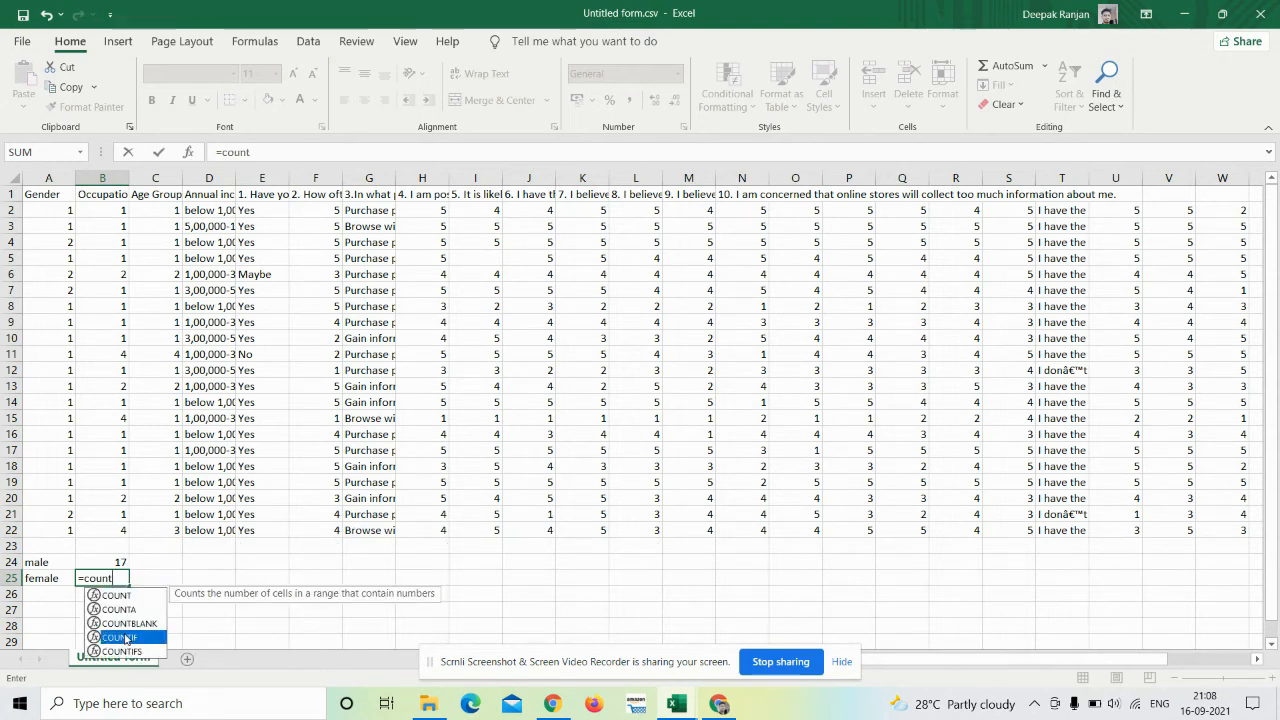
{"action": "double_click", "coordinate": [122, 637]}
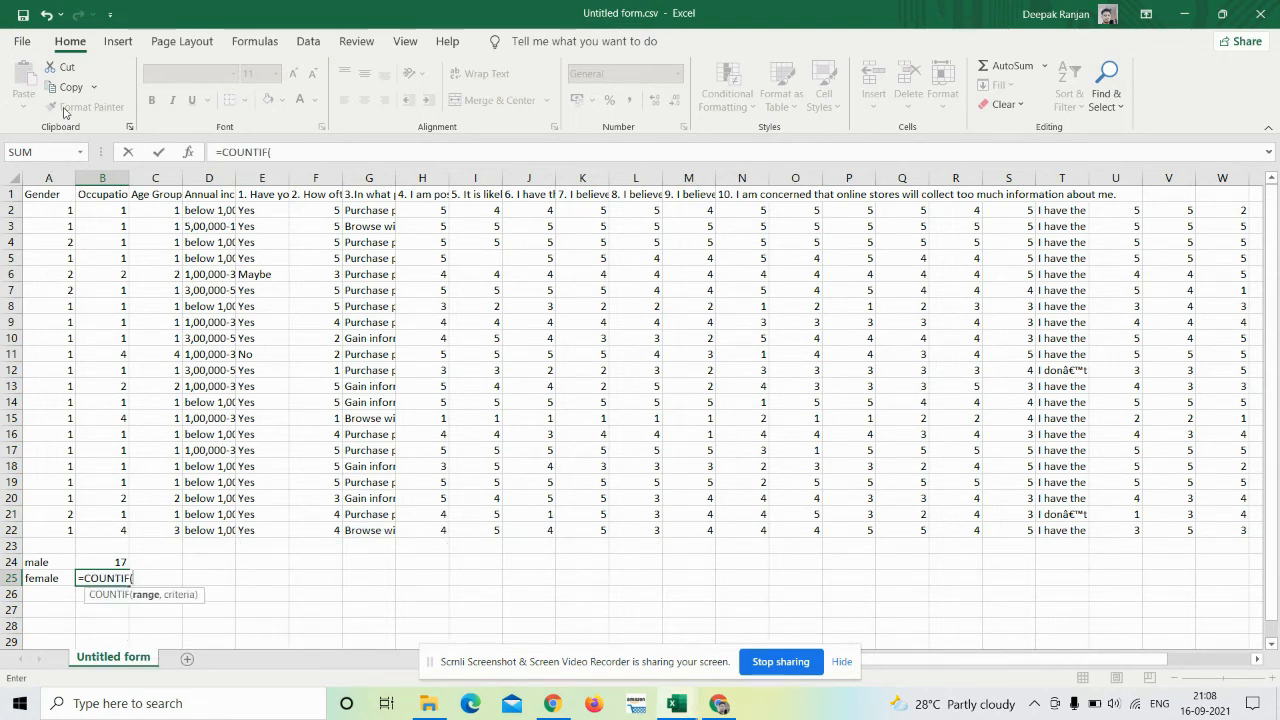
{"action": "left_click_drag", "start_coordinate": [49, 210], "coordinate": [42, 541]}
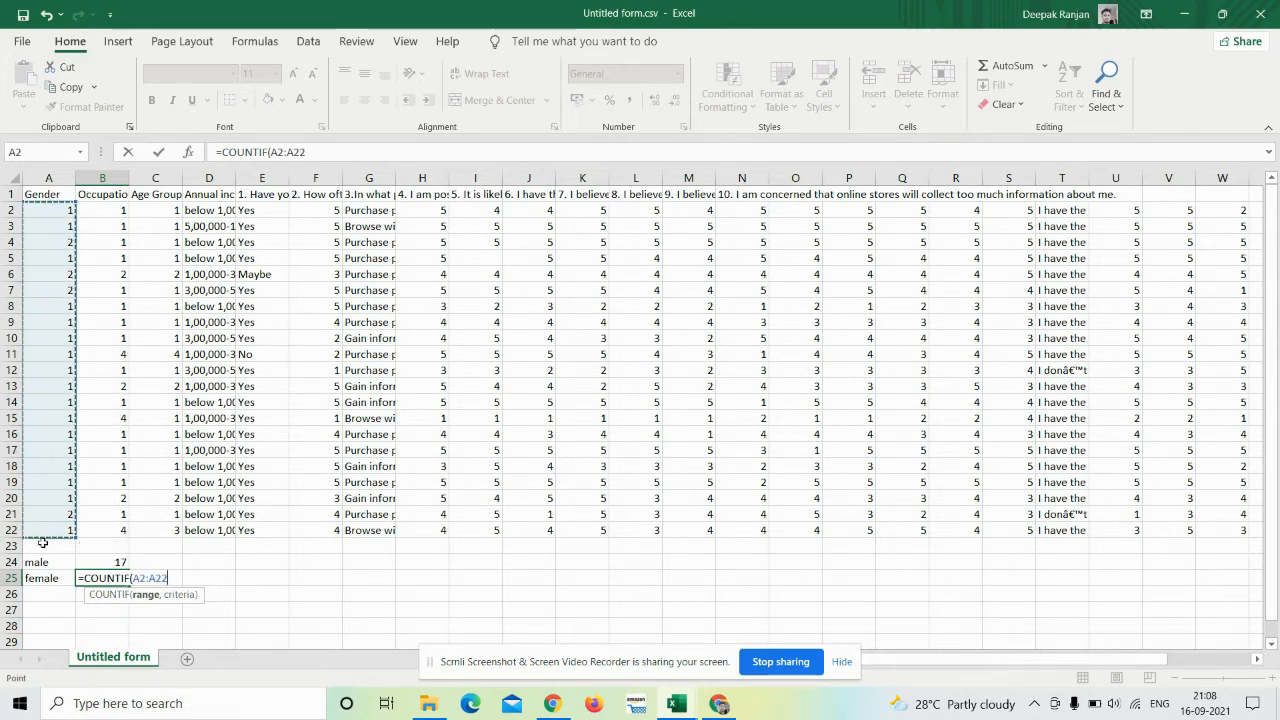
{"action": "type", "text": ",\"2"}
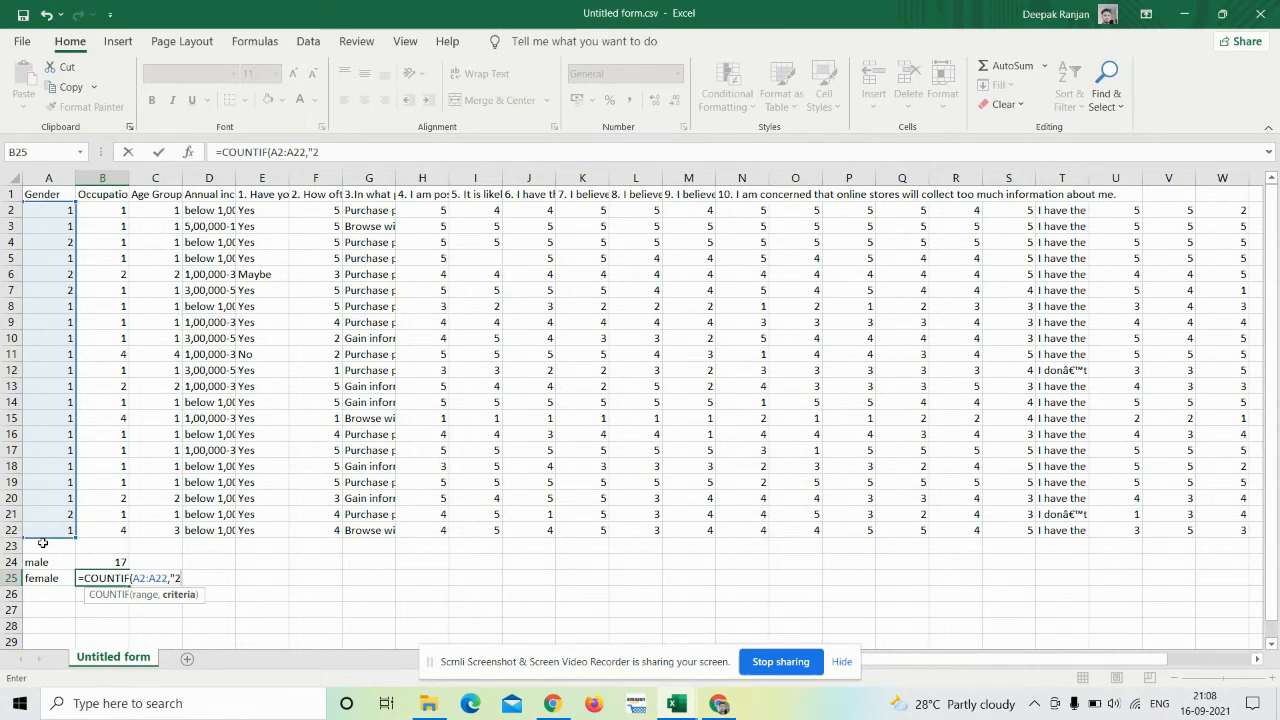
{"action": "type", "text": "\")"}
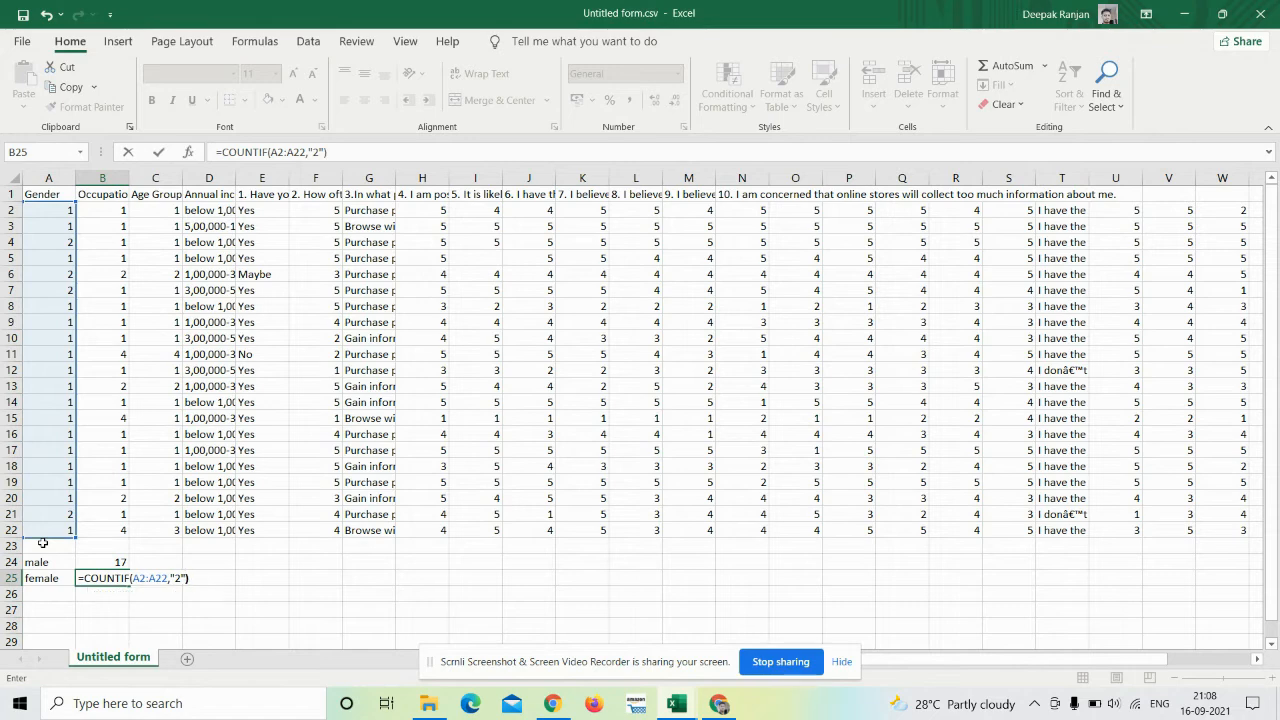
{"action": "key", "text": "Return"}
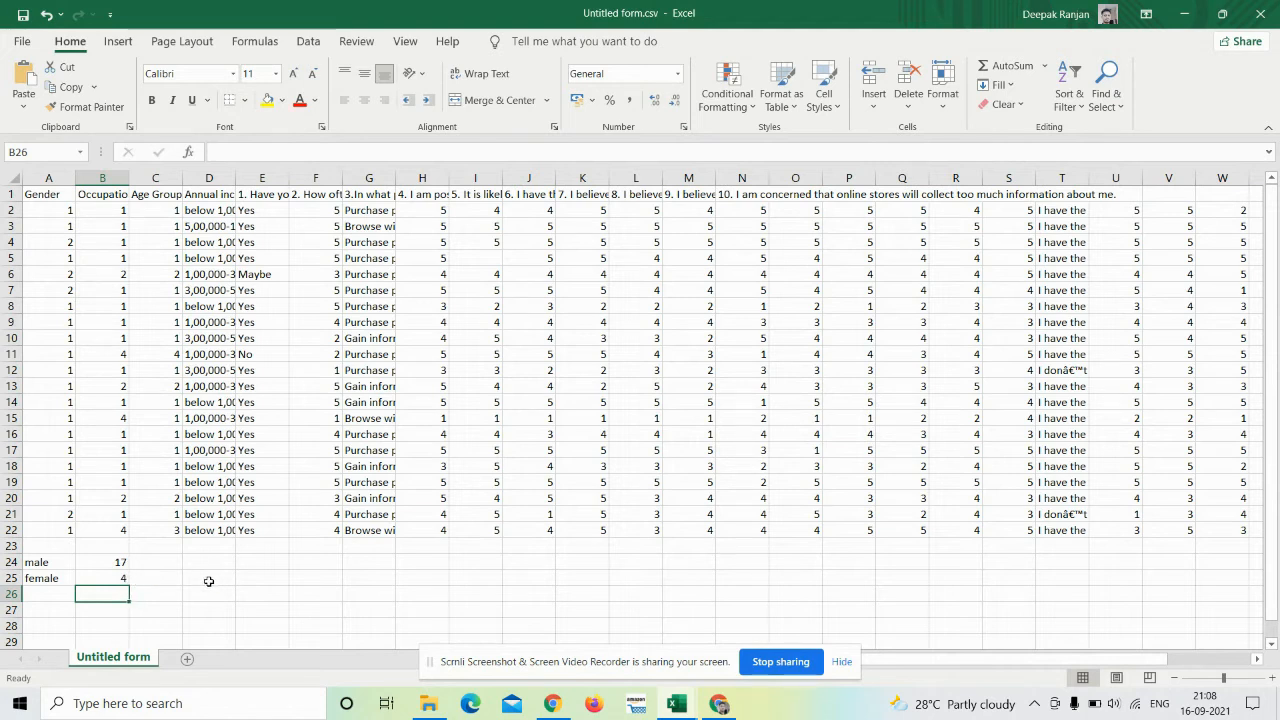
Insert a recommended pie chart of the male and female counts.
{"action": "left_click", "coordinate": [841, 663]}
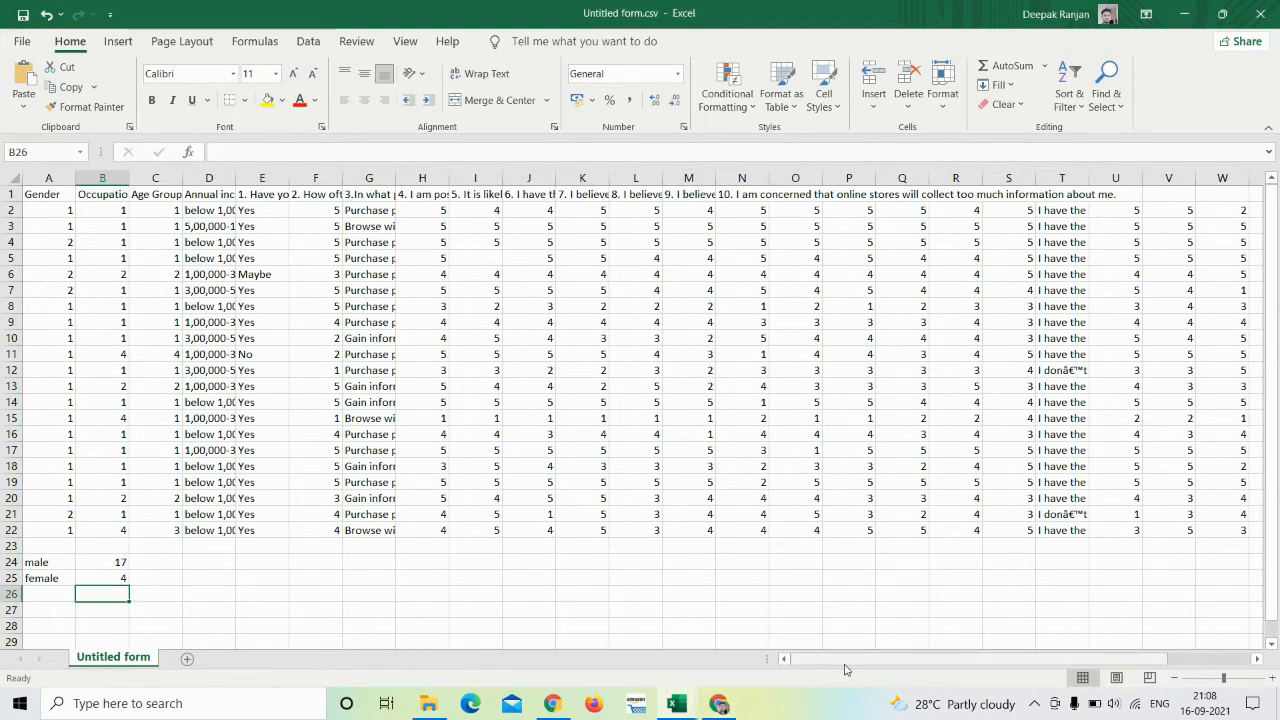
{"action": "left_click", "coordinate": [118, 41]}
{"action": "left_click", "coordinate": [452, 97]}
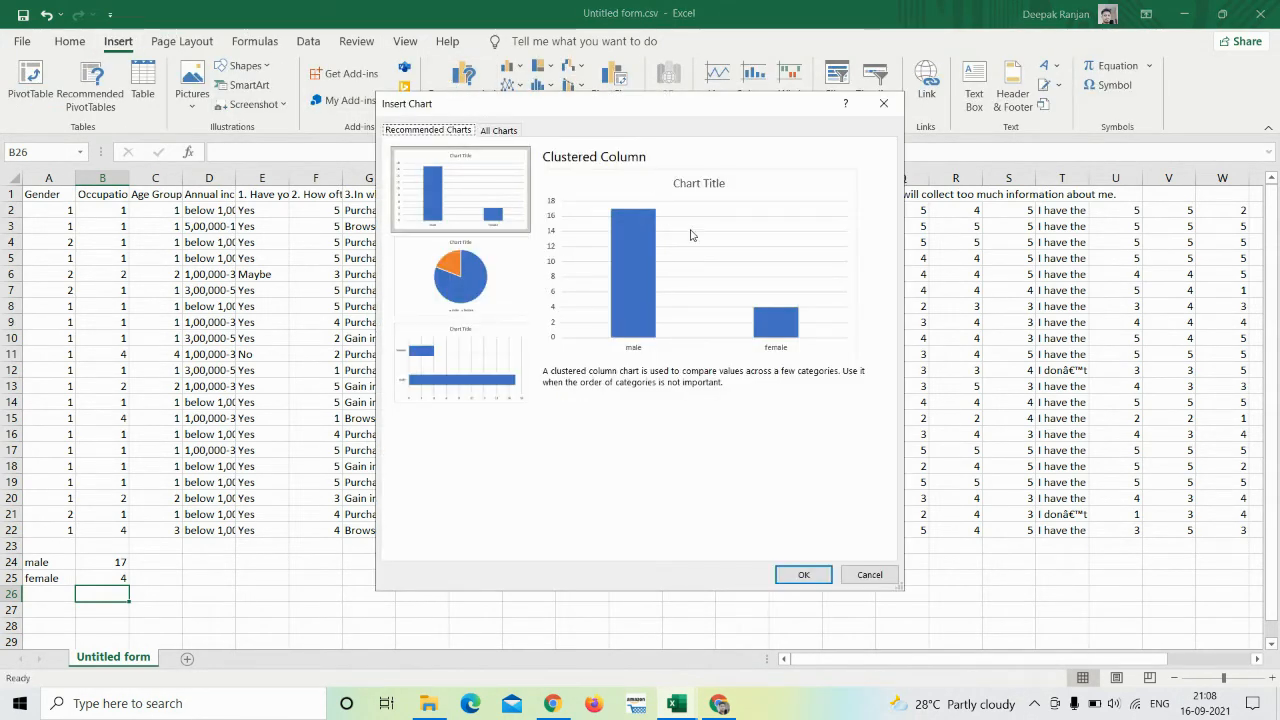
{"action": "left_click", "coordinate": [502, 293]}
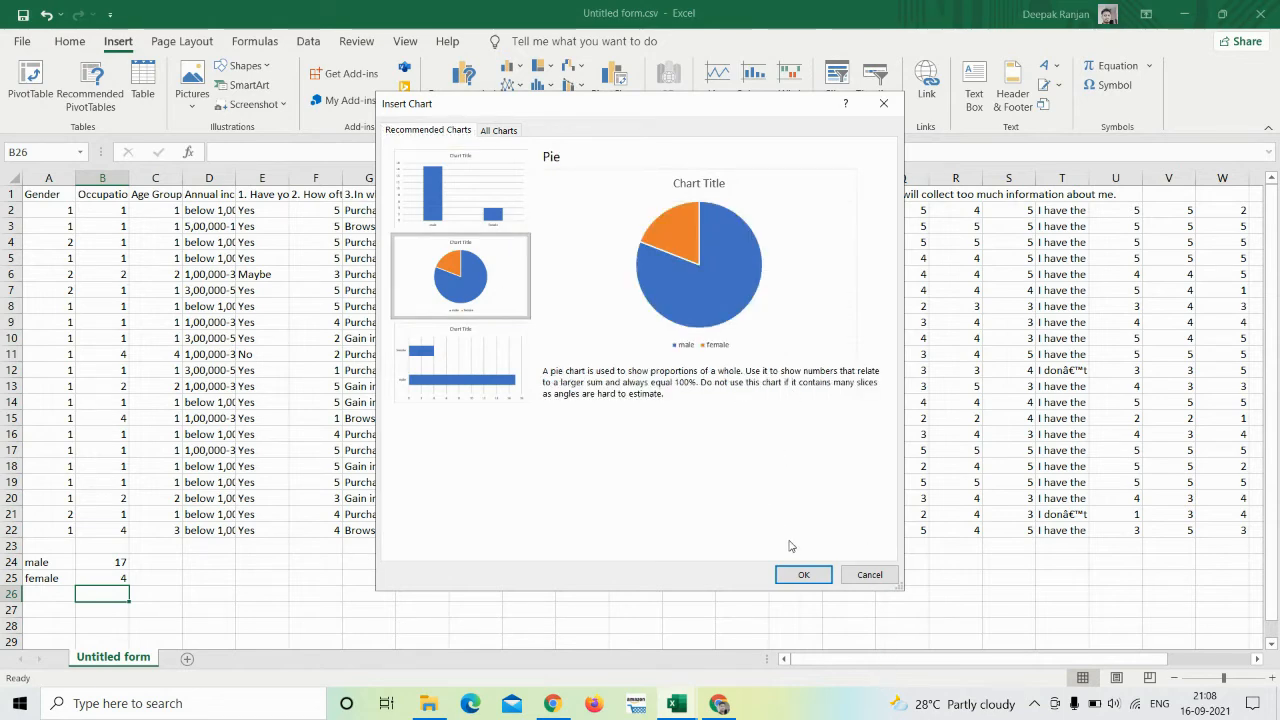
{"action": "left_click", "coordinate": [805, 578]}
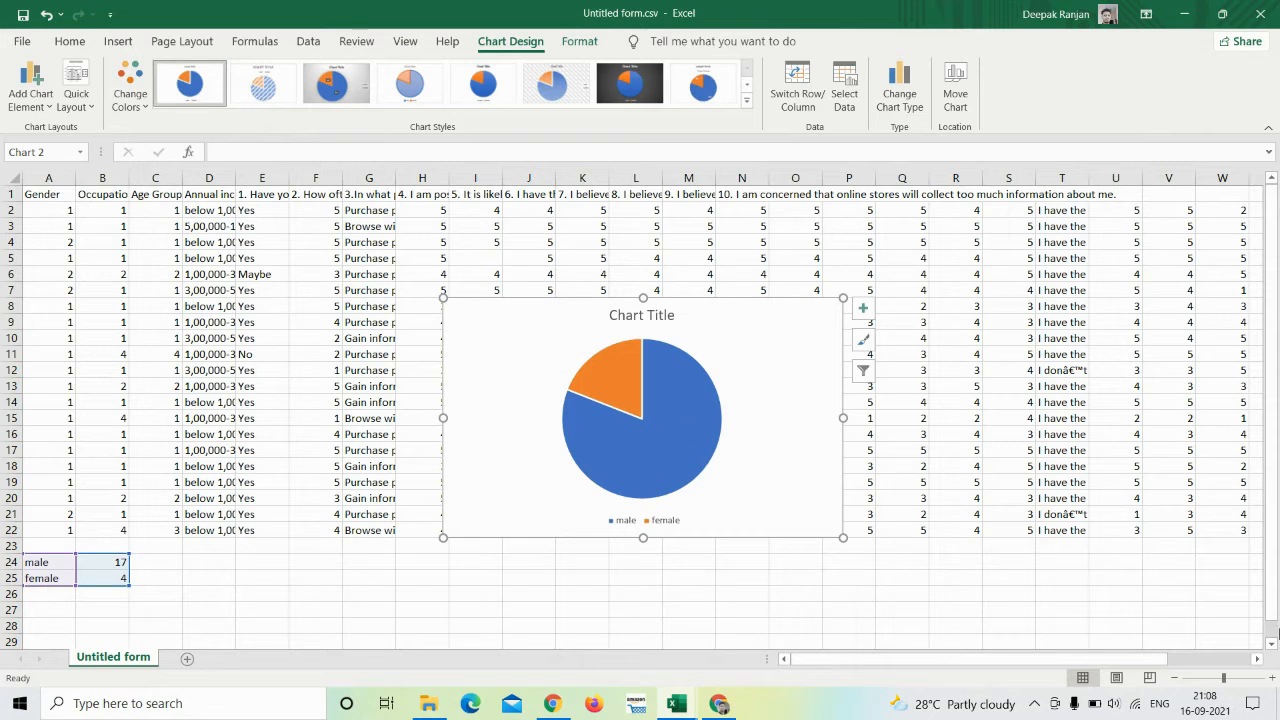
Shrink the pie chart and place it below the male and female counts, covering about C26 to J34.
{"action": "left_click", "coordinate": [1272, 645]}
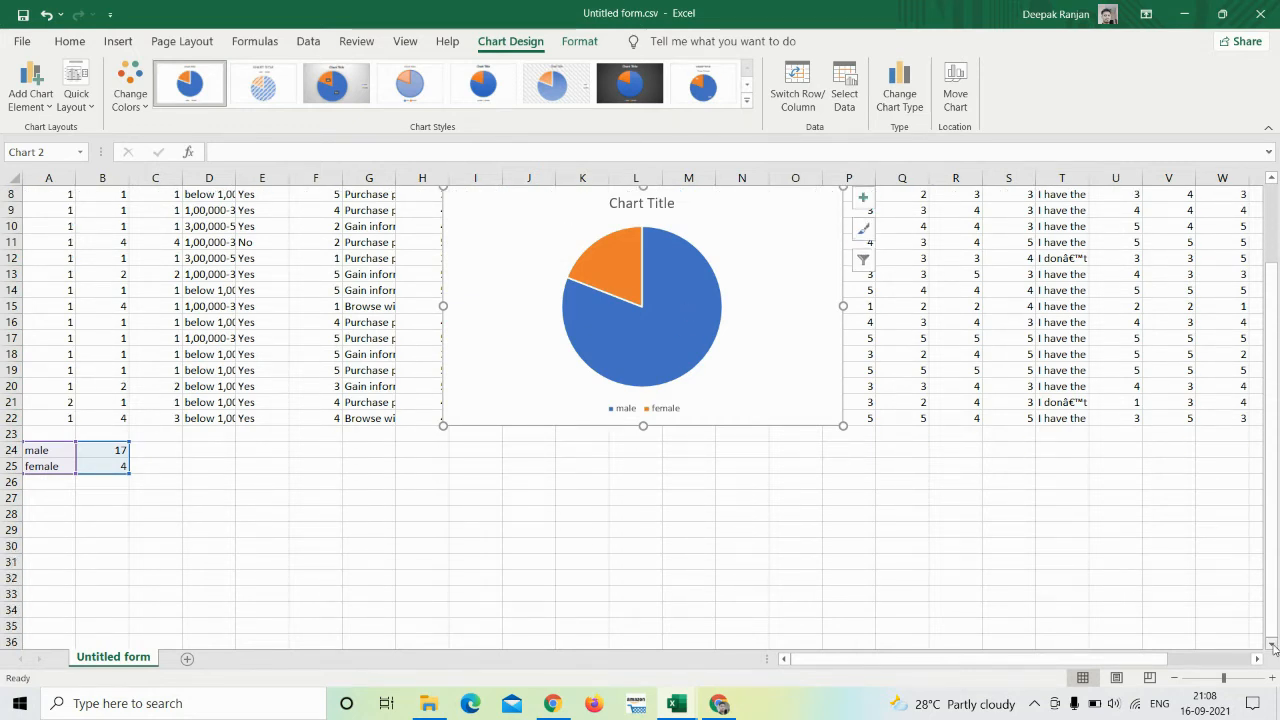
{"action": "left_click_drag", "start_coordinate": [644, 426], "coordinate": [648, 565]}
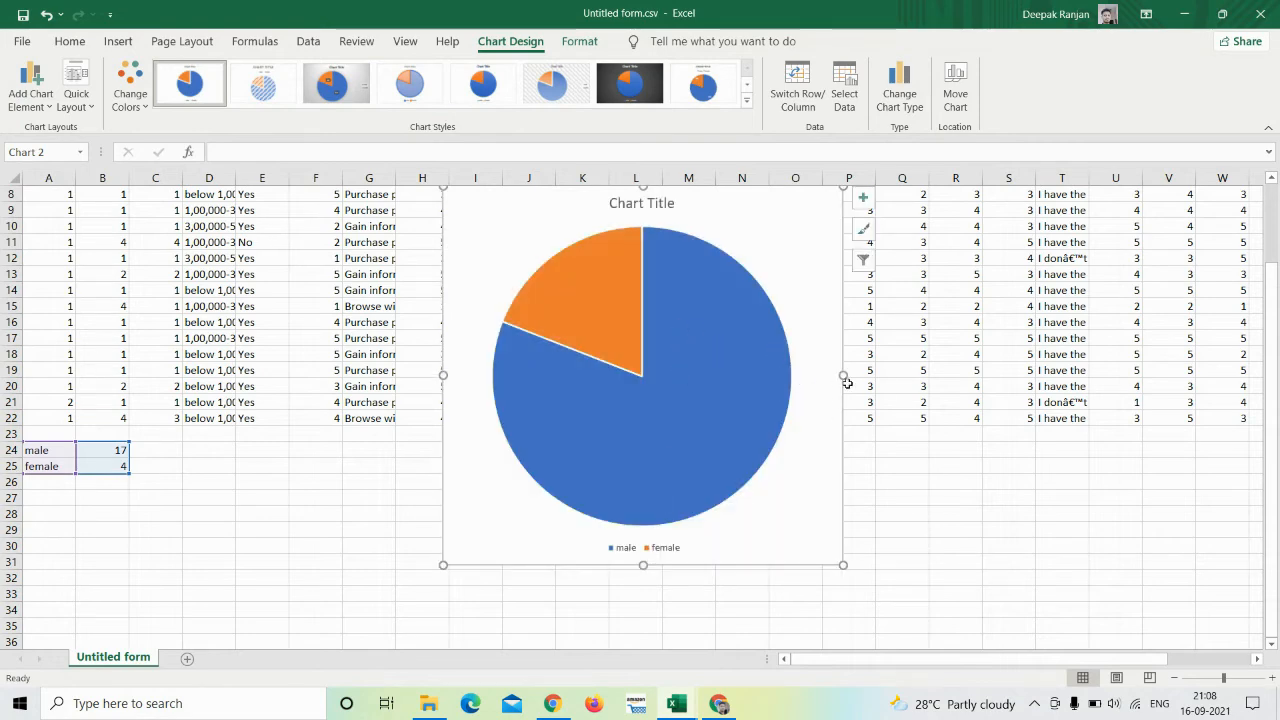
{"action": "left_click_drag", "start_coordinate": [848, 384], "coordinate": [834, 385]}
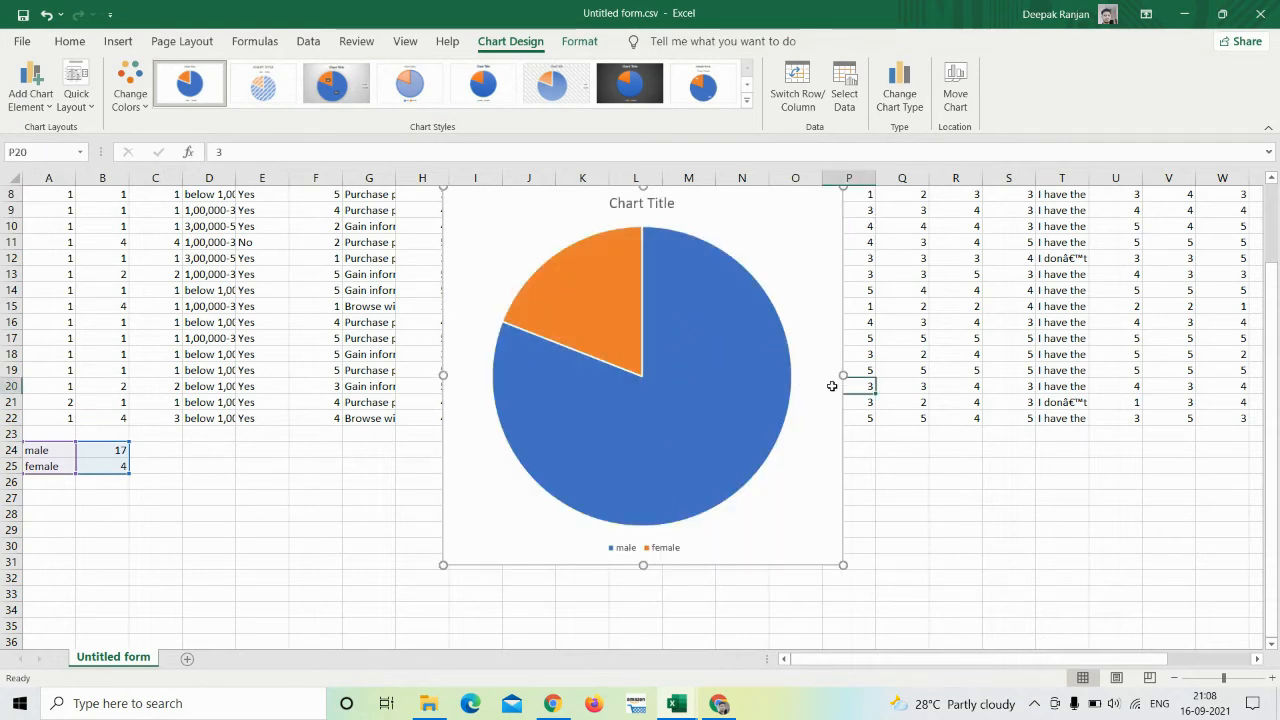
{"action": "left_click", "coordinate": [812, 436]}
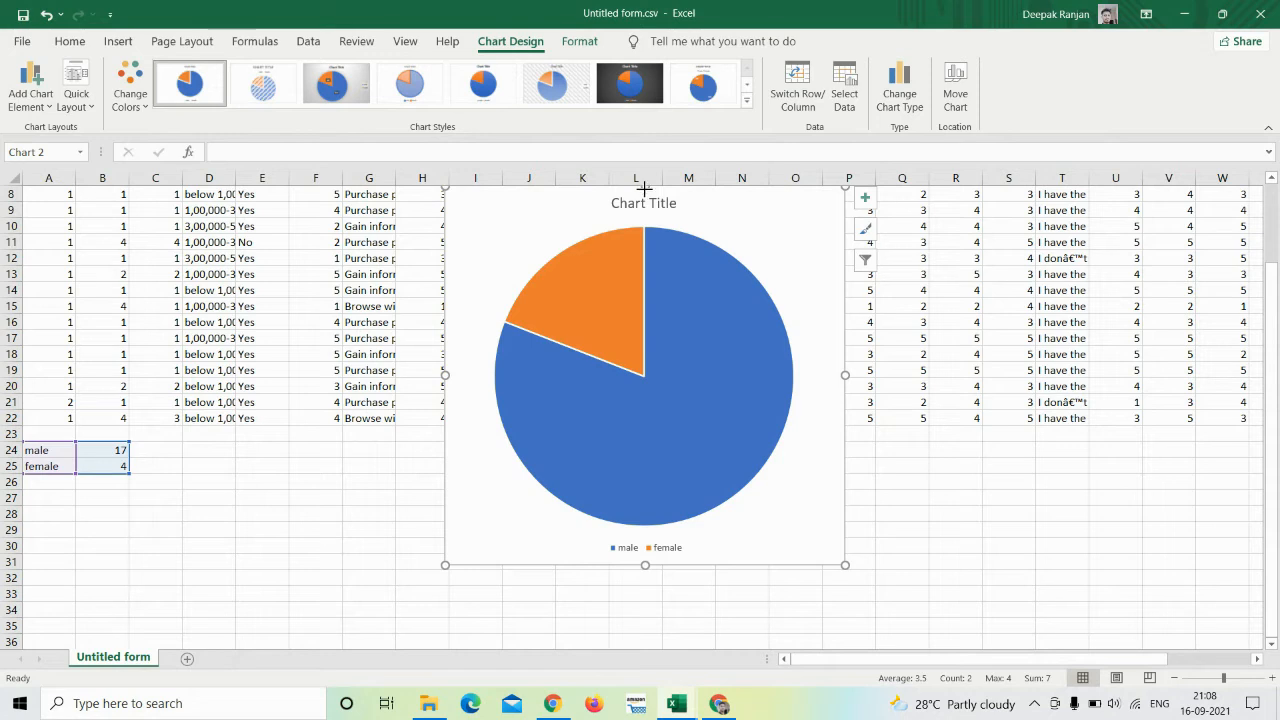
{"action": "left_click_drag", "start_coordinate": [646, 189], "coordinate": [639, 441]}
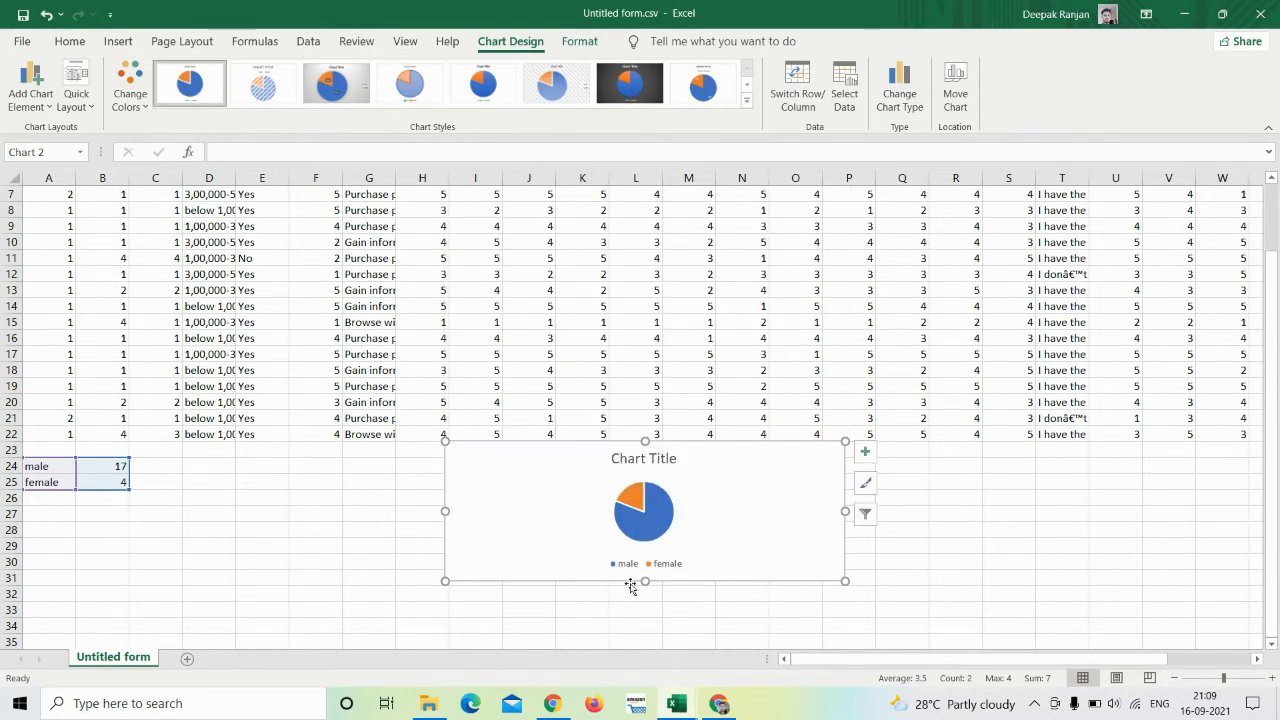
{"action": "left_click_drag", "start_coordinate": [646, 583], "coordinate": [652, 629]}
{"action": "left_click_drag", "start_coordinate": [590, 570], "coordinate": [271, 563]}
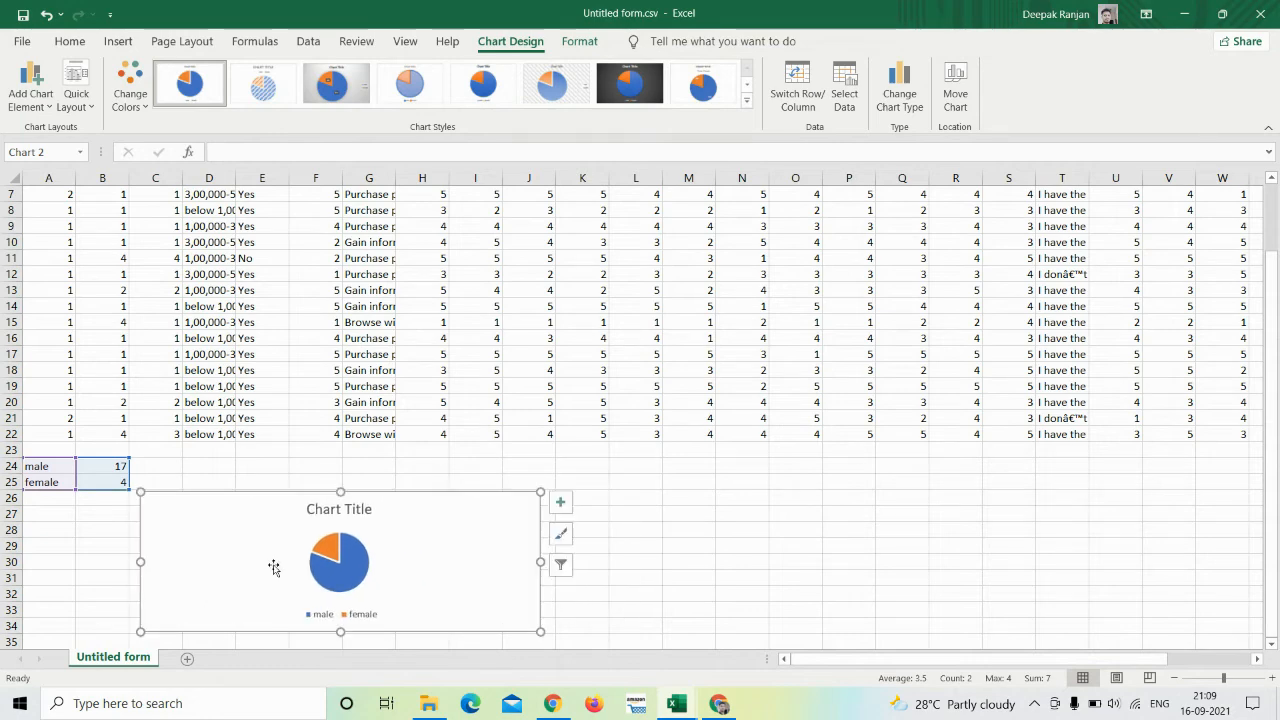
{"action": "left_click", "coordinate": [648, 515]}
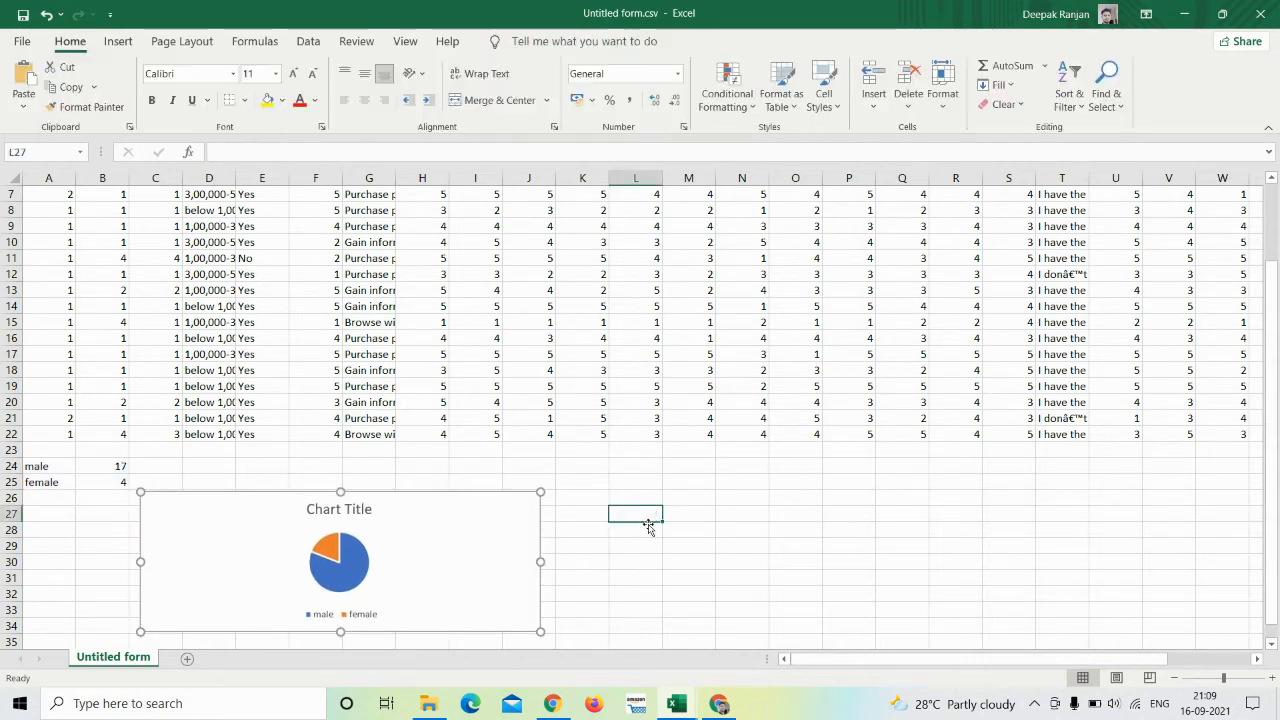
Replace the pie chart's placeholder title with "Gender".
{"action": "left_click", "coordinate": [311, 510]}
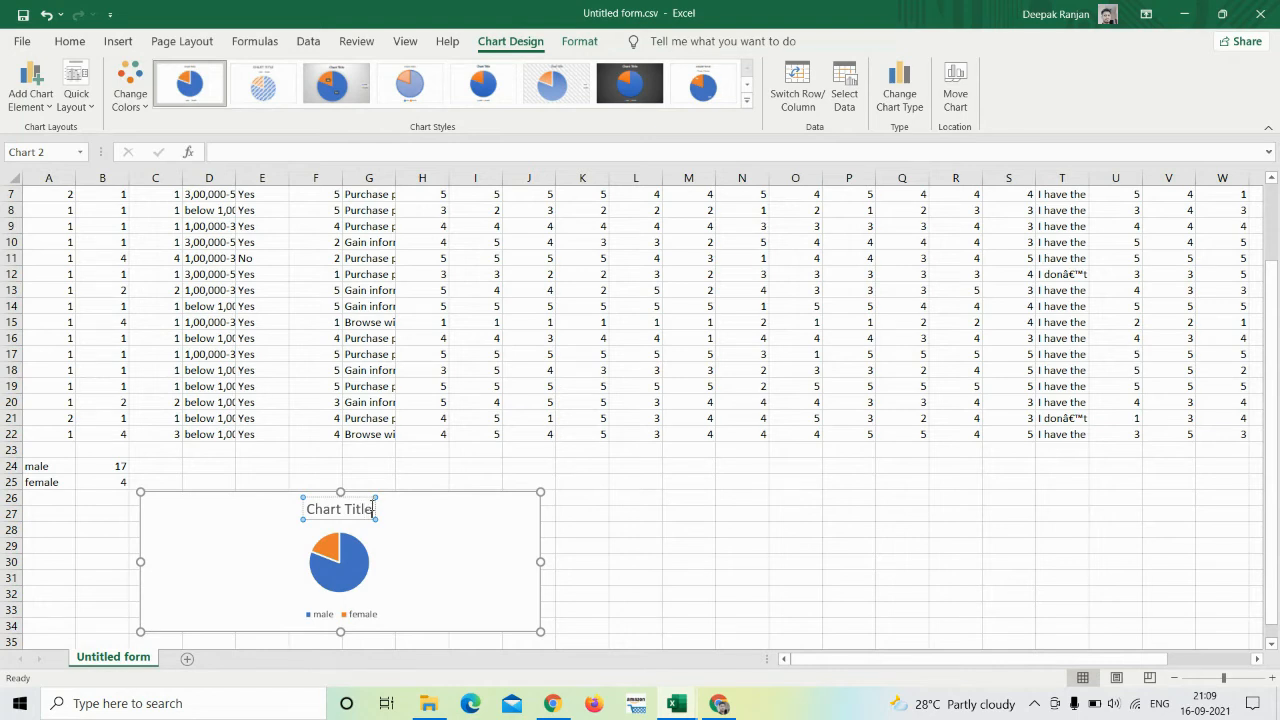
{"action": "key", "text": "BackSpace"}
{"action": "key", "text": "BackSpace"}
{"action": "key", "text": "BackSpace"}
{"action": "key", "text": "BackSpace"}
{"action": "key", "text": "BackSpace"}
{"action": "key", "text": "BackSpace"}
{"action": "key", "text": "BackSpace"}
{"action": "key", "text": "BackSpace"}
{"action": "key", "text": "BackSpace"}
{"action": "key", "text": "BackSpace"}
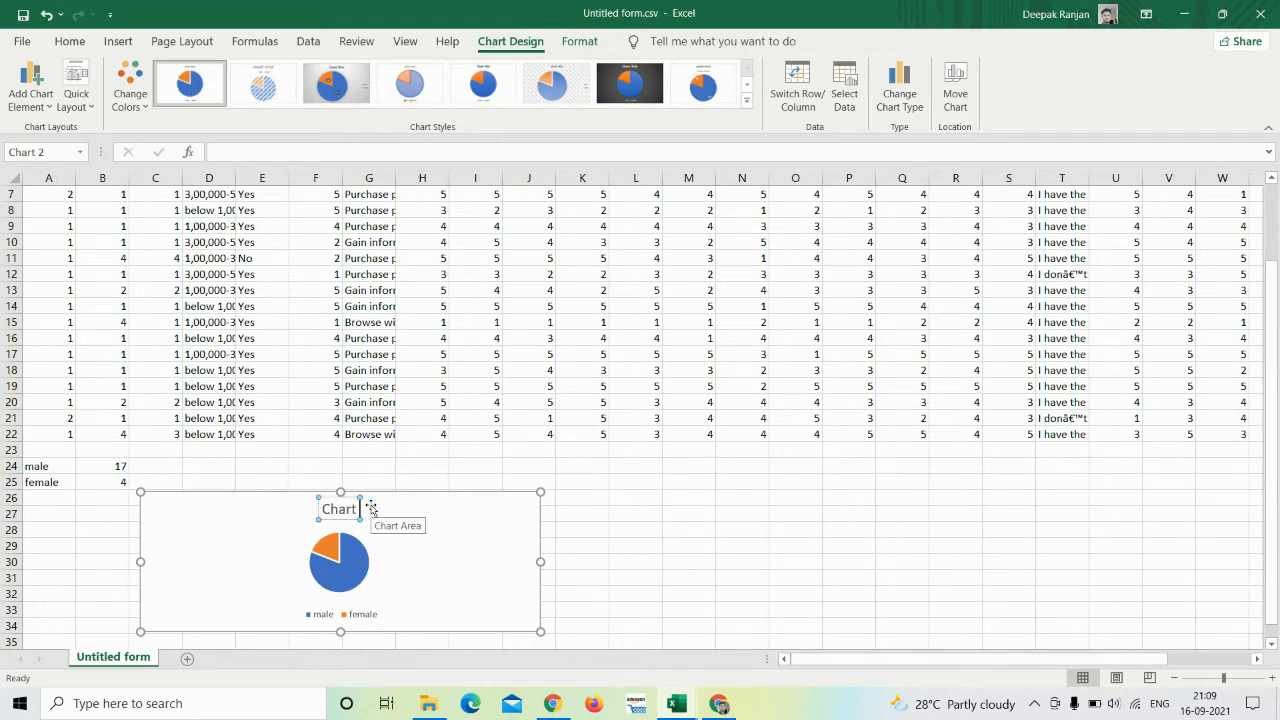
{"action": "key", "text": "BackSpace"}
{"action": "type", "text": "Gender"}
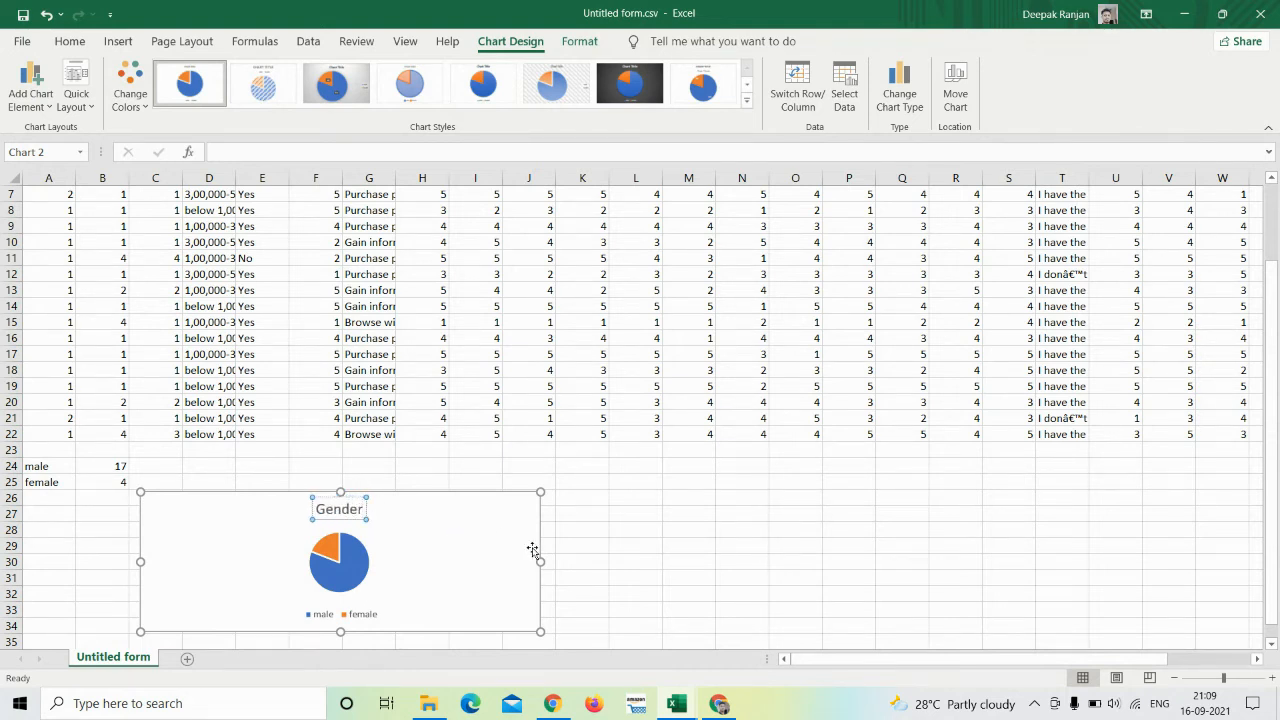
{"action": "left_click", "coordinate": [656, 568]}
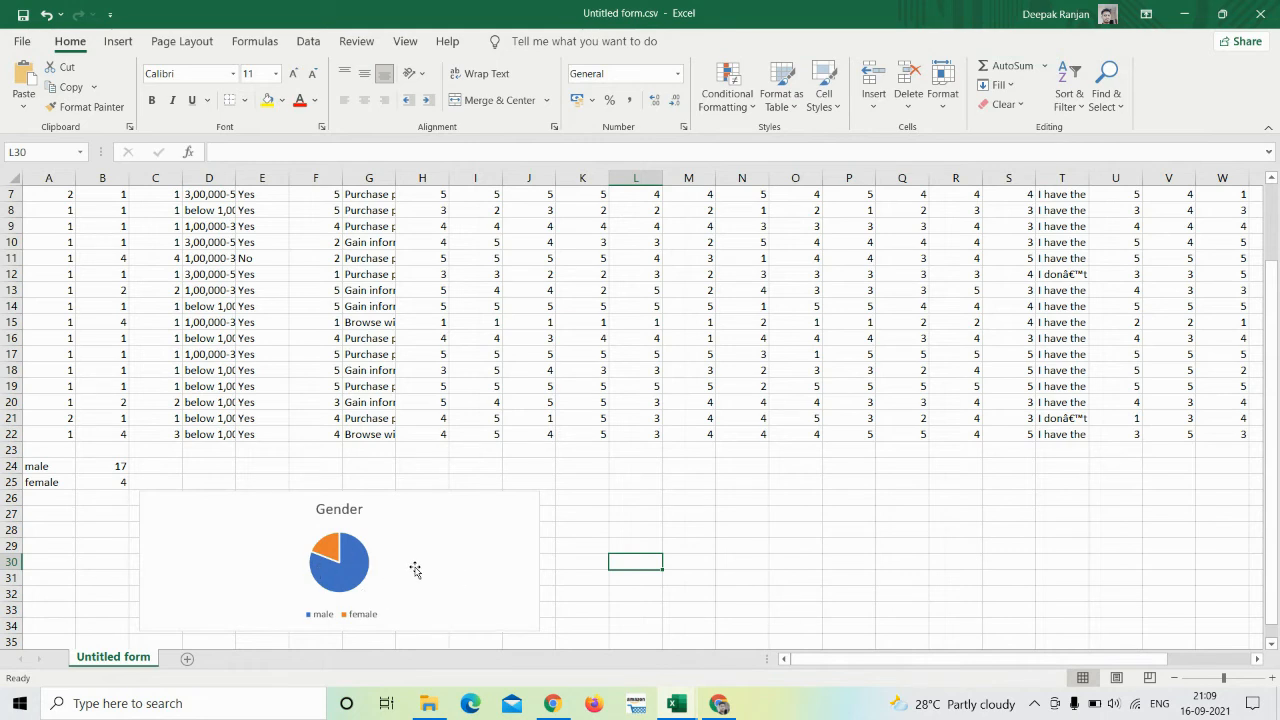
Switch to the online survey analysis workbook and review its gender, occupation, age group and question tallies and charts.
{"action": "scroll", "coordinate": [320, 402], "scroll_direction": "up", "scroll_amount": 2}
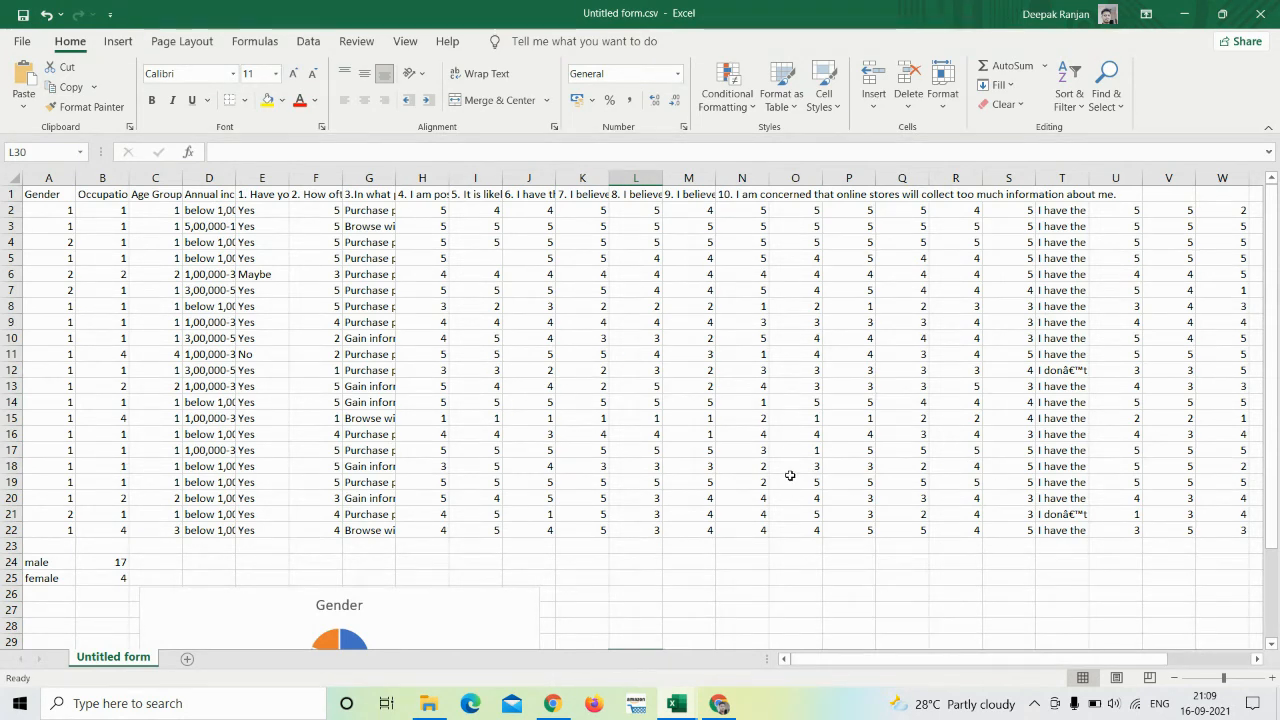
{"action": "scroll", "coordinate": [790, 476], "scroll_direction": "down", "scroll_amount": 15}
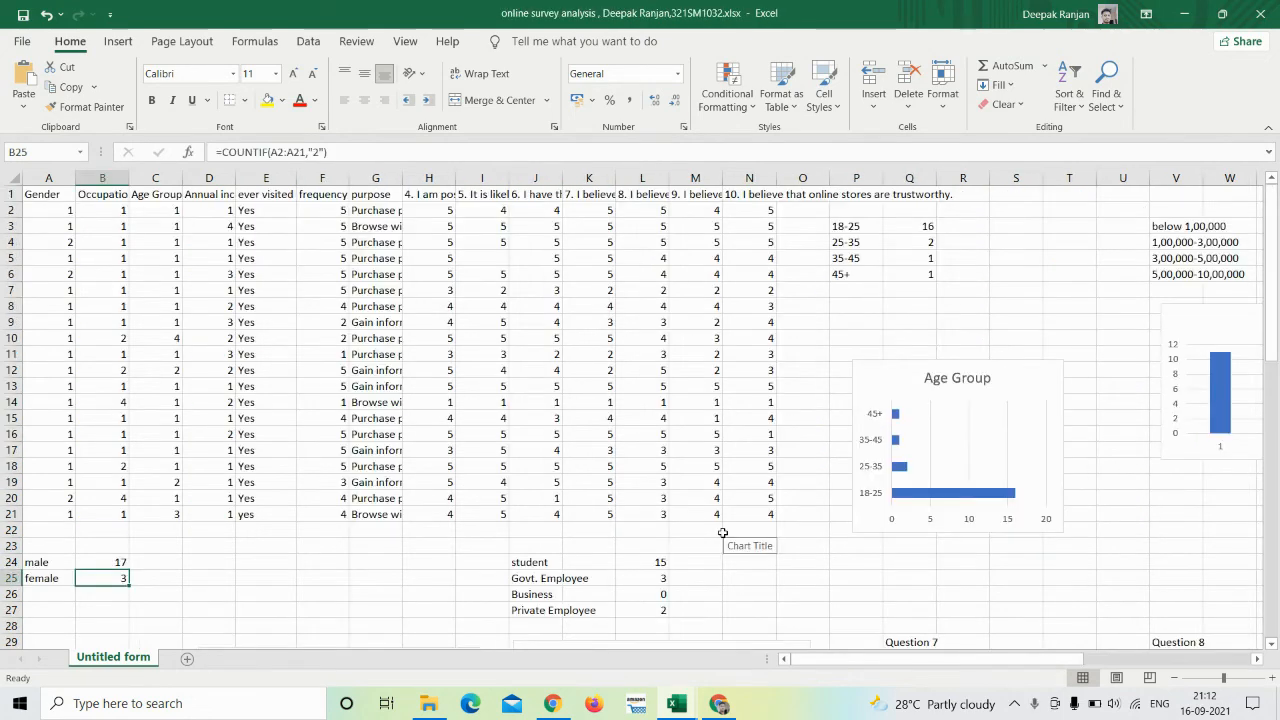
{"action": "scroll", "coordinate": [722, 533], "scroll_direction": "down", "scroll_amount": 20}
{"action": "scroll", "coordinate": [722, 533], "scroll_direction": "up", "scroll_amount": 13}
{"action": "scroll", "coordinate": [722, 533], "scroll_direction": "up", "scroll_amount": 10}
{"action": "scroll", "coordinate": [567, 485], "scroll_direction": "down", "scroll_amount": 10}
{"action": "scroll", "coordinate": [567, 485], "scroll_direction": "up", "scroll_amount": 10}
{"action": "scroll", "coordinate": [540, 496], "scroll_direction": "down", "scroll_amount": 10}
{"action": "scroll", "coordinate": [540, 496], "scroll_direction": "up", "scroll_amount": 10}
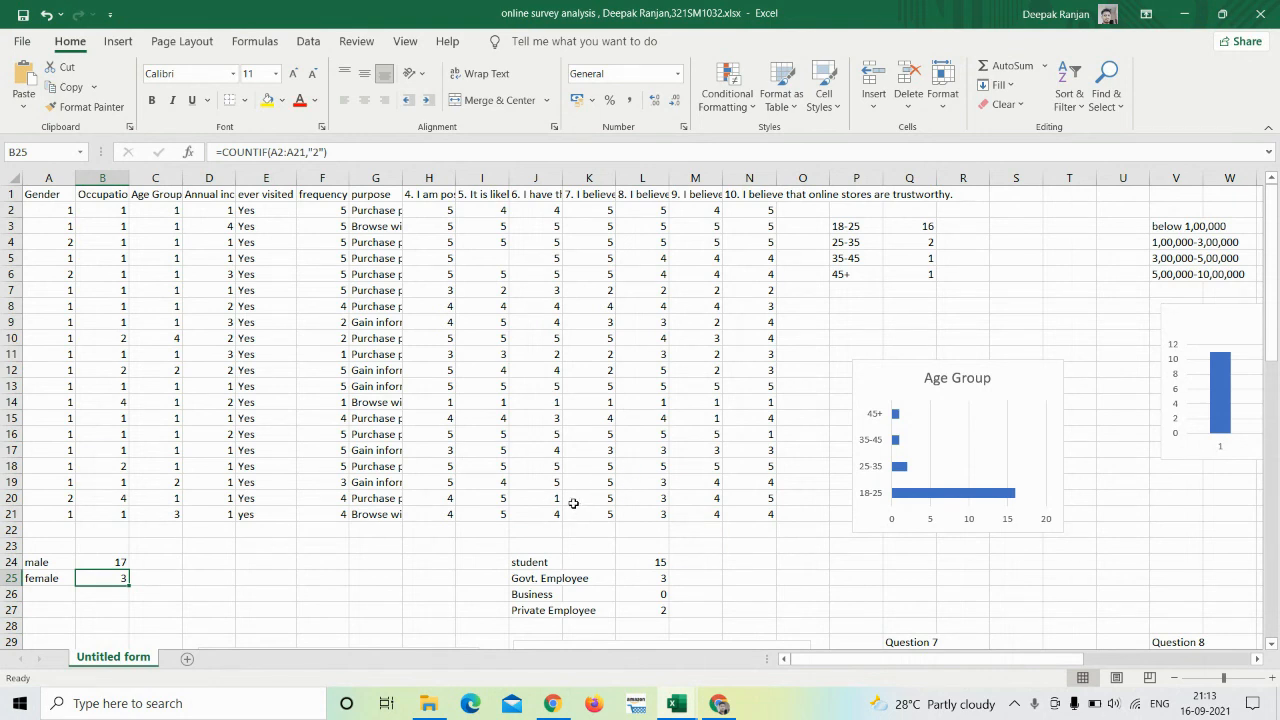
{"action": "scroll", "coordinate": [573, 503], "scroll_direction": "down", "scroll_amount": 10}
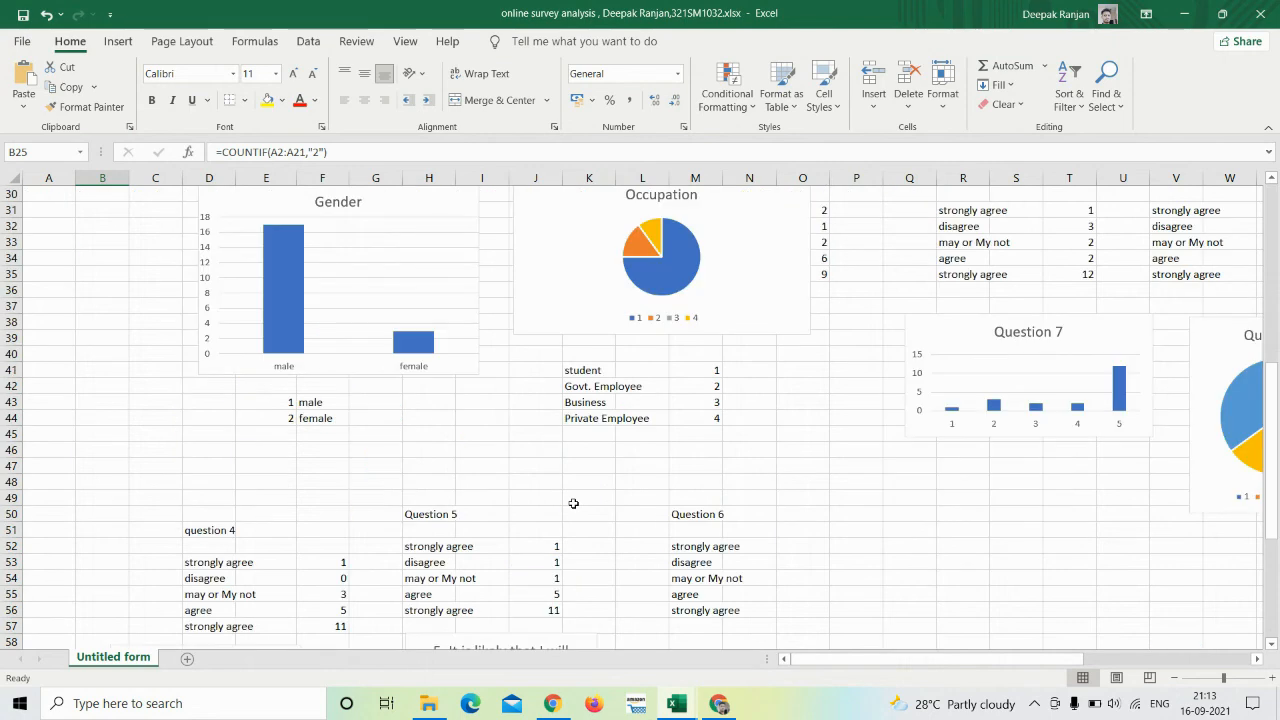
{"action": "scroll", "coordinate": [573, 503], "scroll_direction": "up", "scroll_amount": 10}
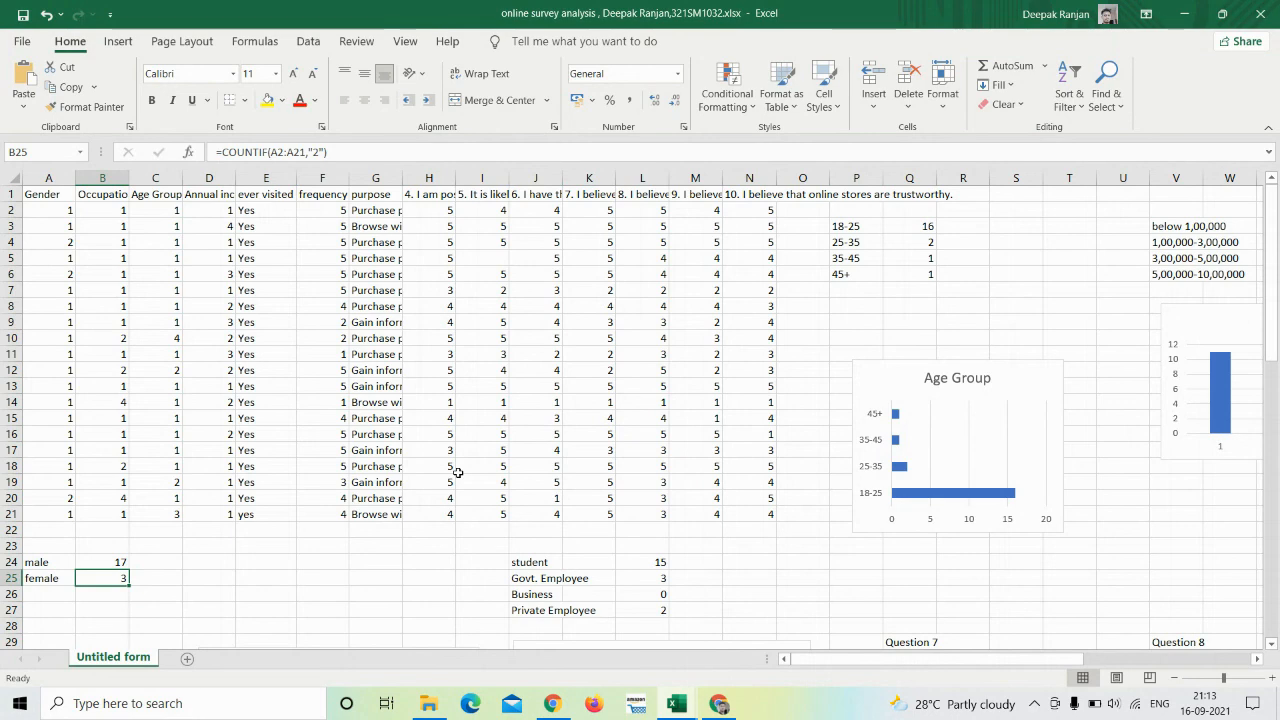
{"action": "scroll", "coordinate": [457, 472], "scroll_direction": "down", "scroll_amount": 10}
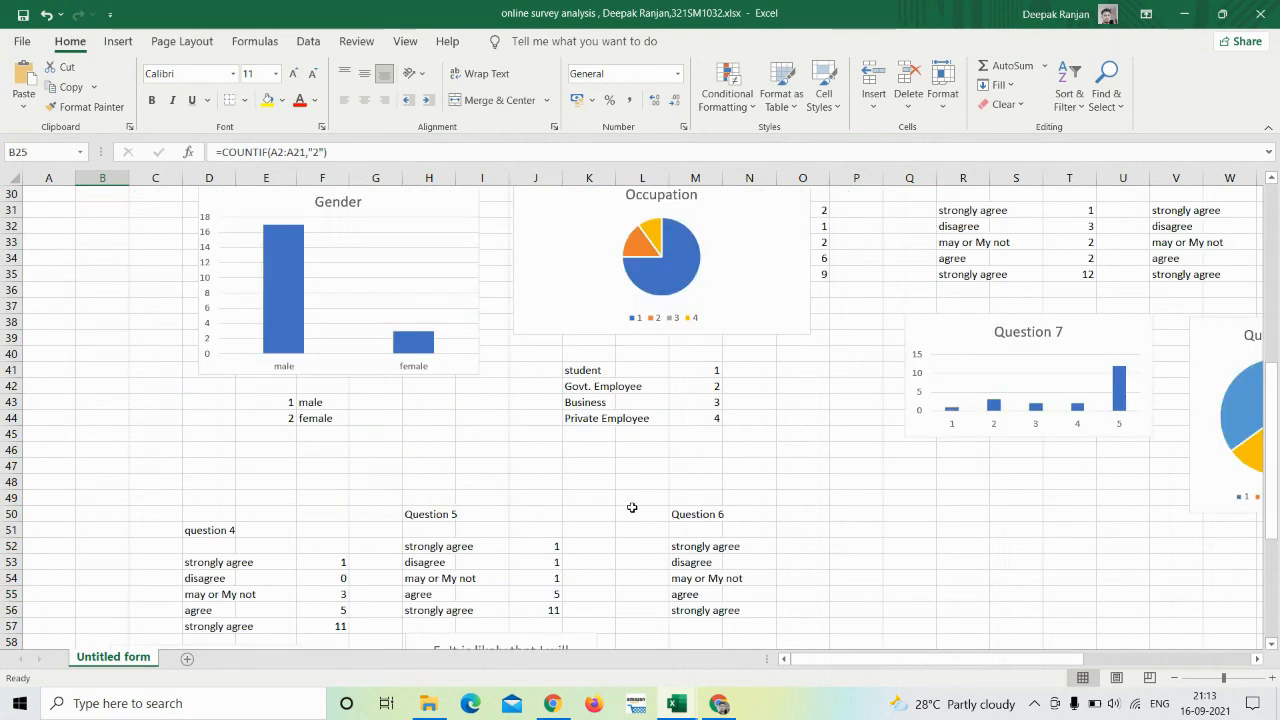